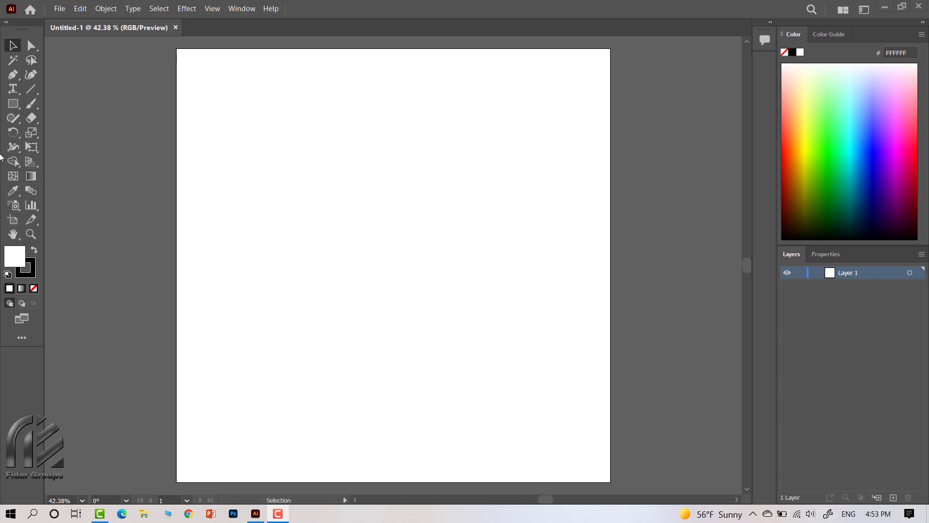
Rotate the canvas view so the artboard tilts to about -53°.
right_click(11, 234)
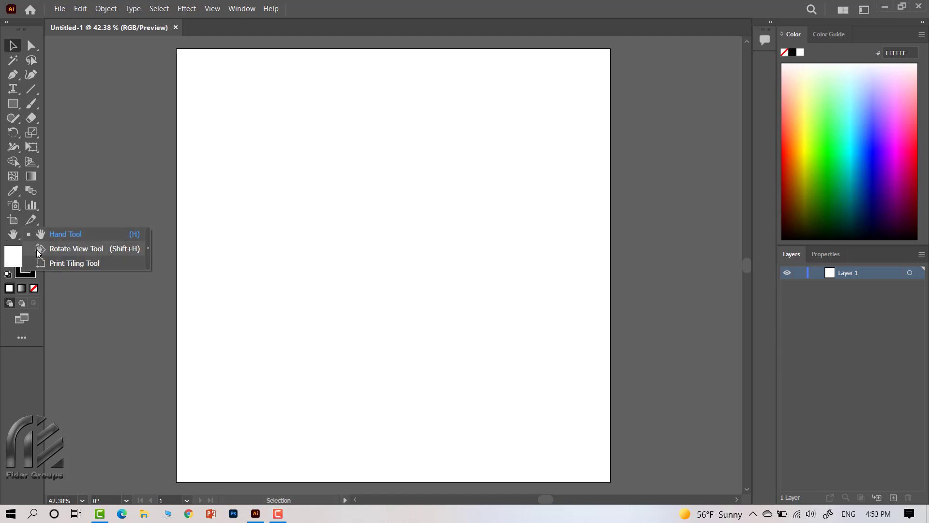
click(110, 251)
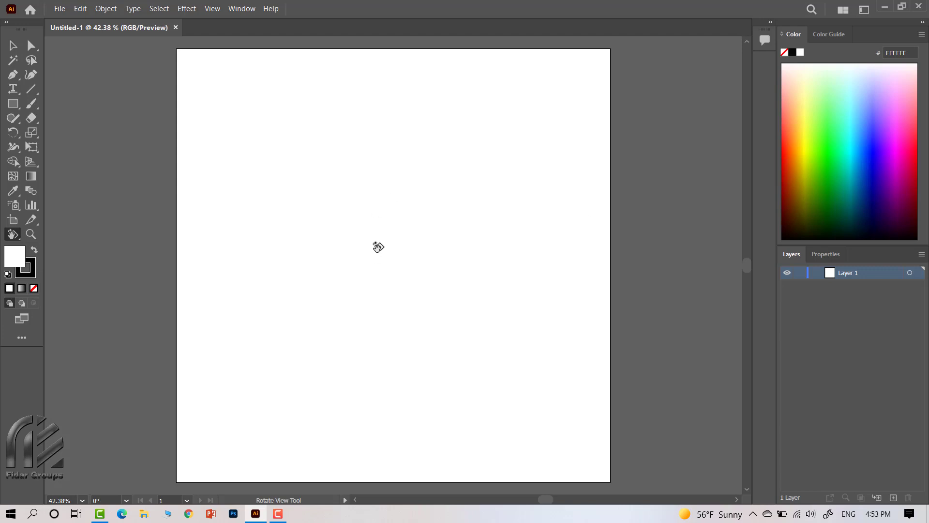
mouse_move(384, 228)
mouse_down()
mouse_move(417, 227)
mouse_move(375, 205)
mouse_move(397, 168)
mouse_up()
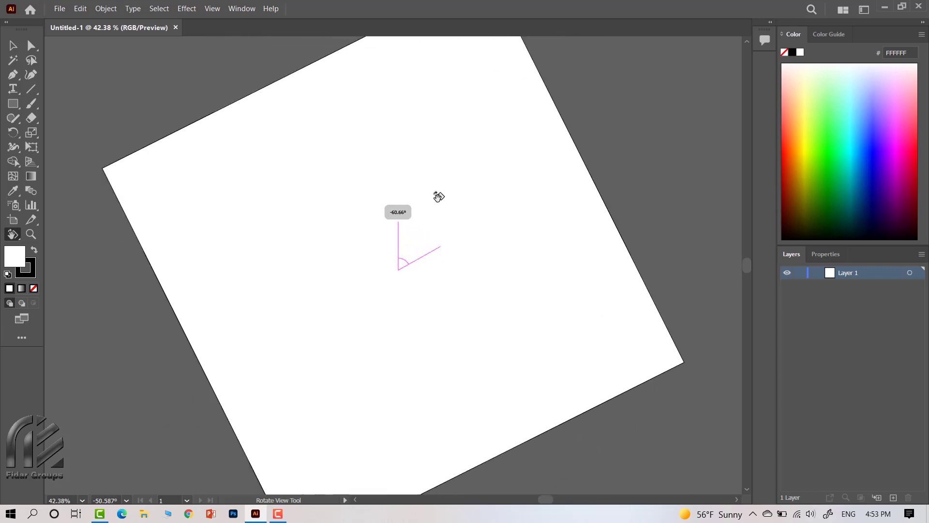
drag(397, 167, 312, 256)
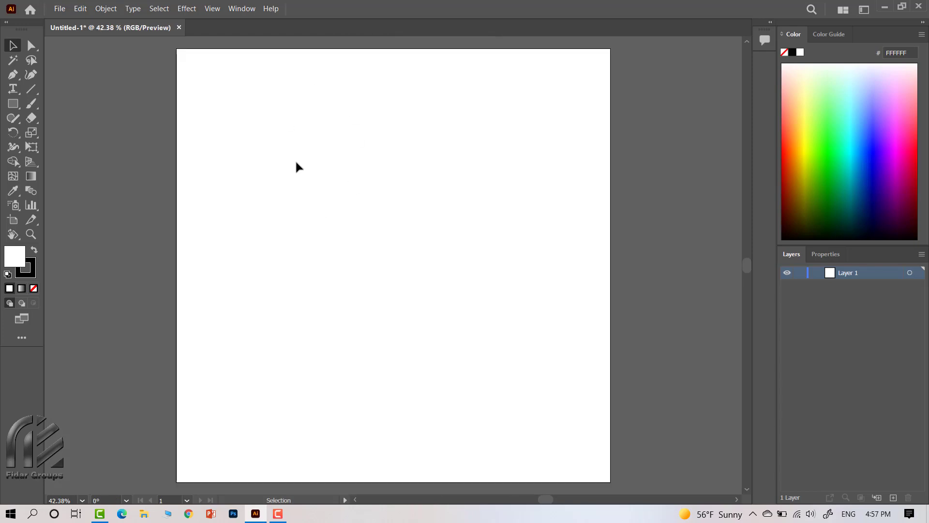
Browse the 3D and Materials effects, then dock the 3D and Materials panel.
click(187, 8)
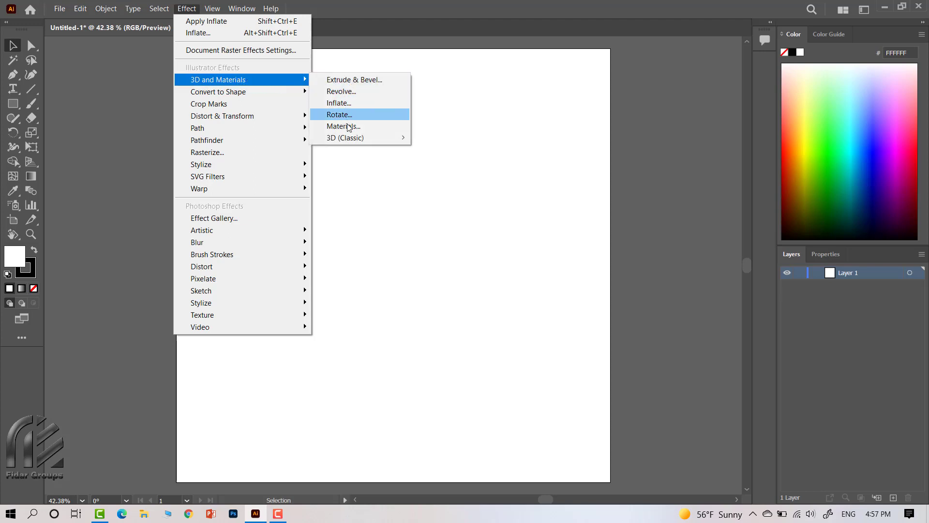
mouse_move(218, 79)
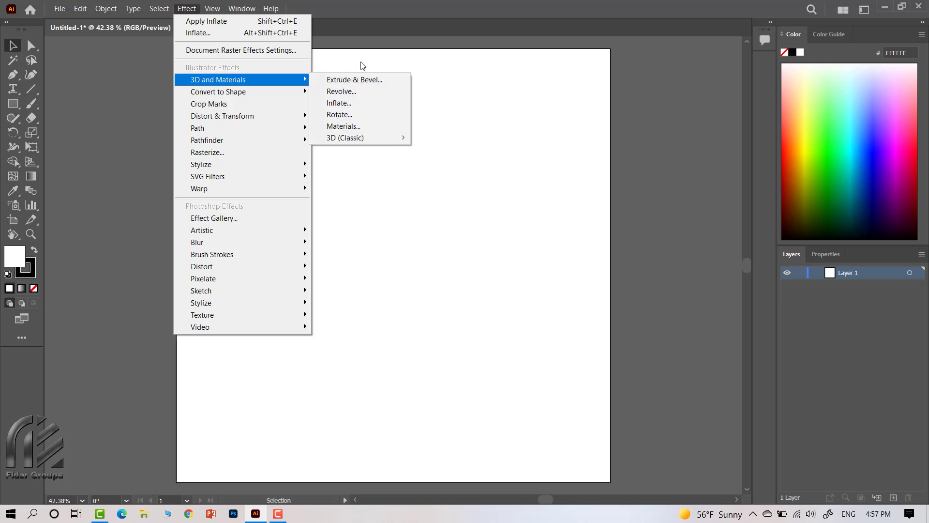
click(342, 63)
click(246, 10)
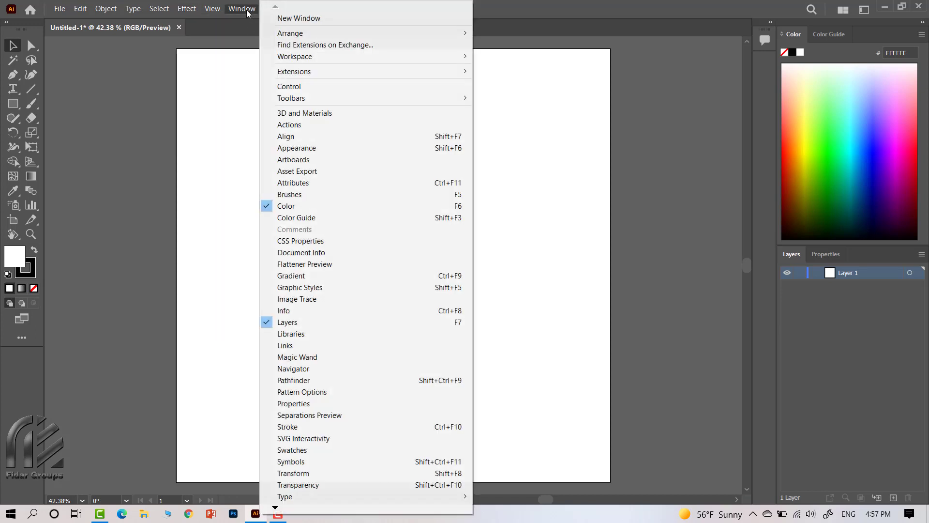
click(344, 112)
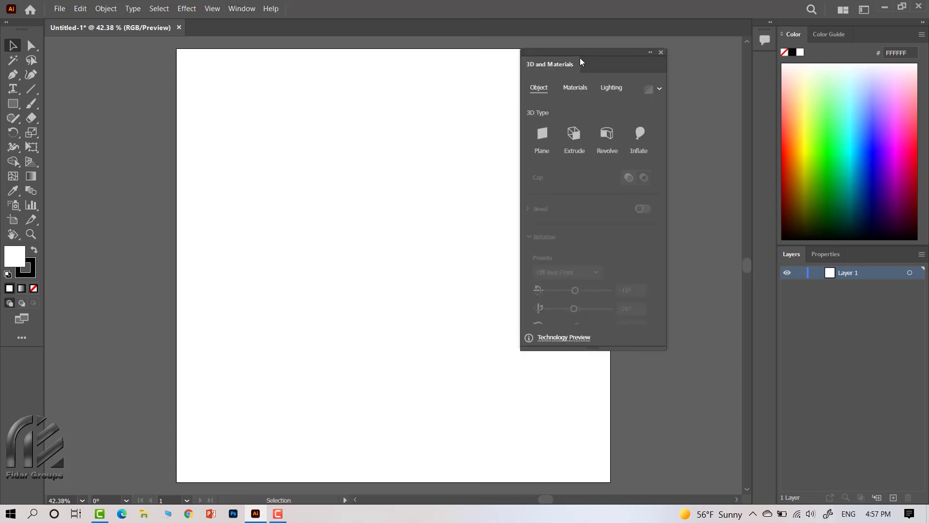
click(13, 106)
Draw a square in the upper-left of the artboard and fill it blue #1F05FF.
drag(354, 147, 248, 247)
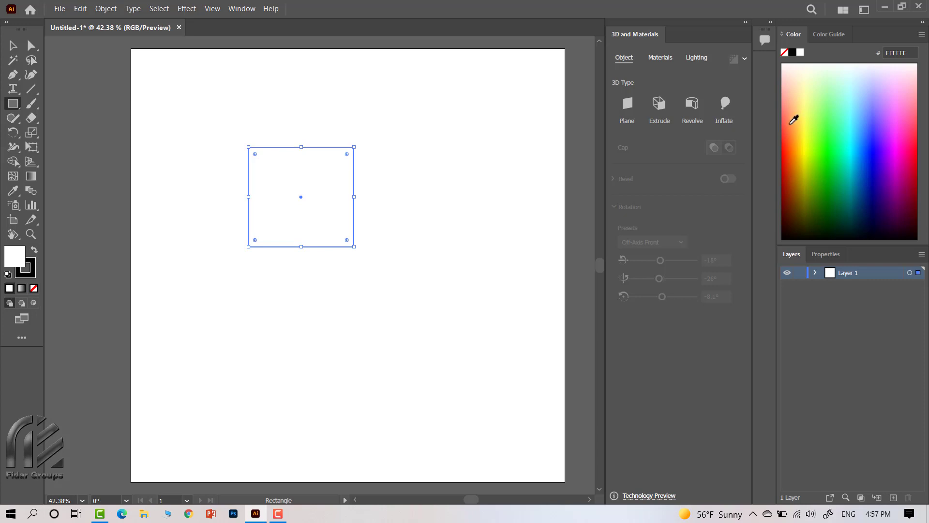
click(882, 148)
key(v)
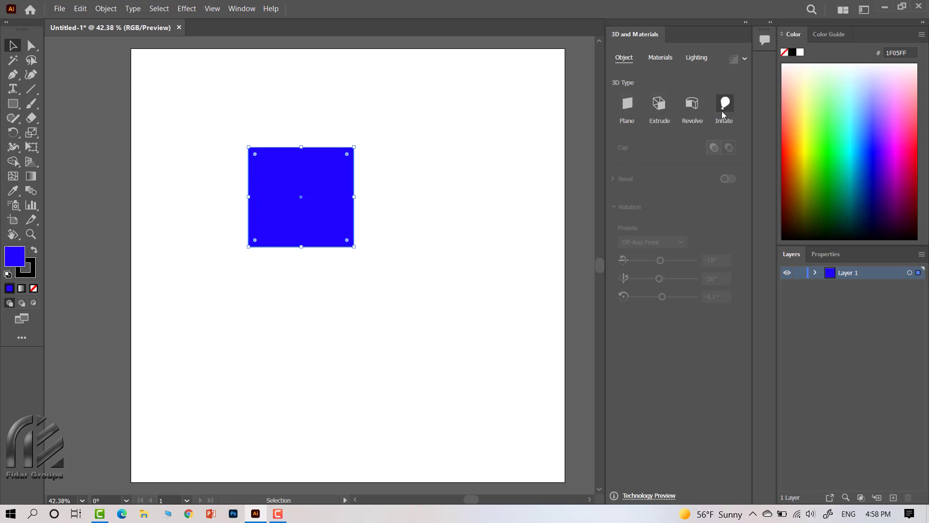
Make the square a 3D Plane, rotated to 162°, -154° and 171.567°, slightly enlarged.
click(628, 116)
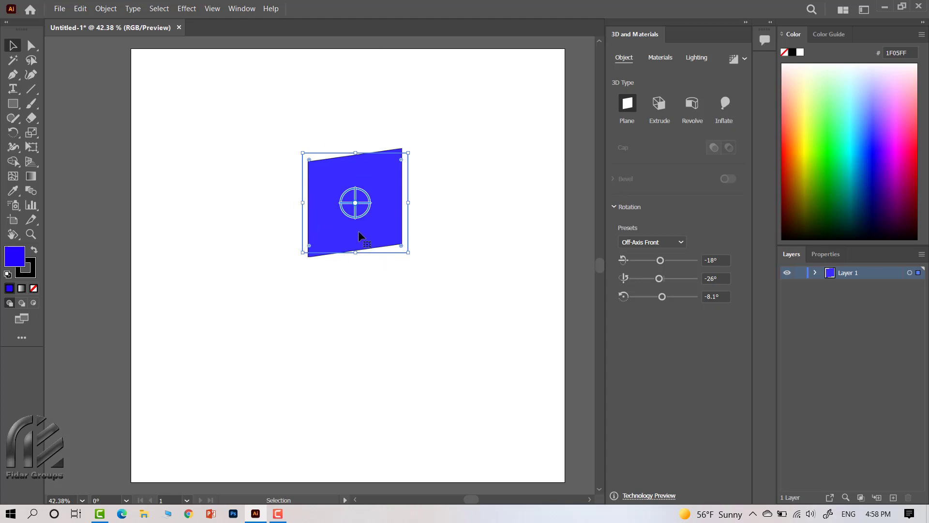
mouse_move(357, 234)
mouse_down()
mouse_move(380, 267)
mouse_move(342, 245)
mouse_move(321, 216)
mouse_move(324, 230)
mouse_up()
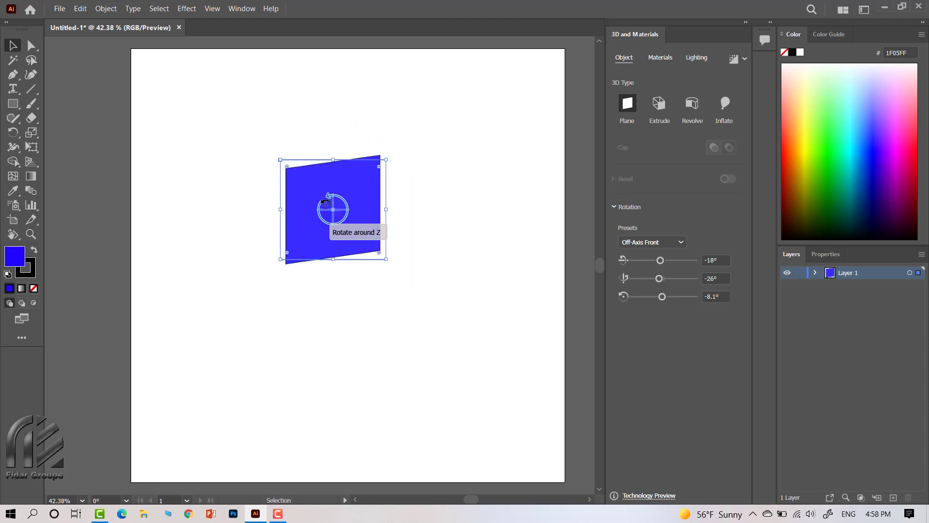
drag(324, 199, 312, 194)
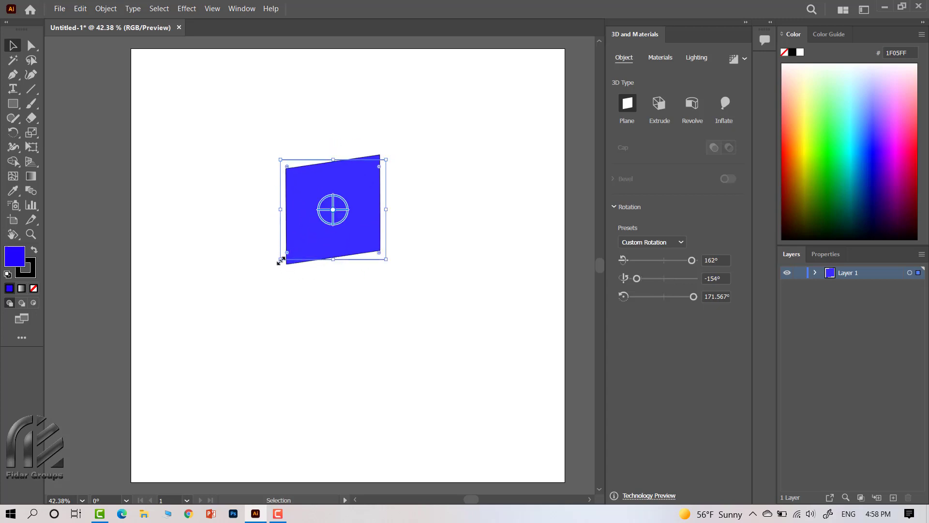
mouse_move(280, 259)
mouse_down()
mouse_move(257, 283)
mouse_move(289, 251)
mouse_up()
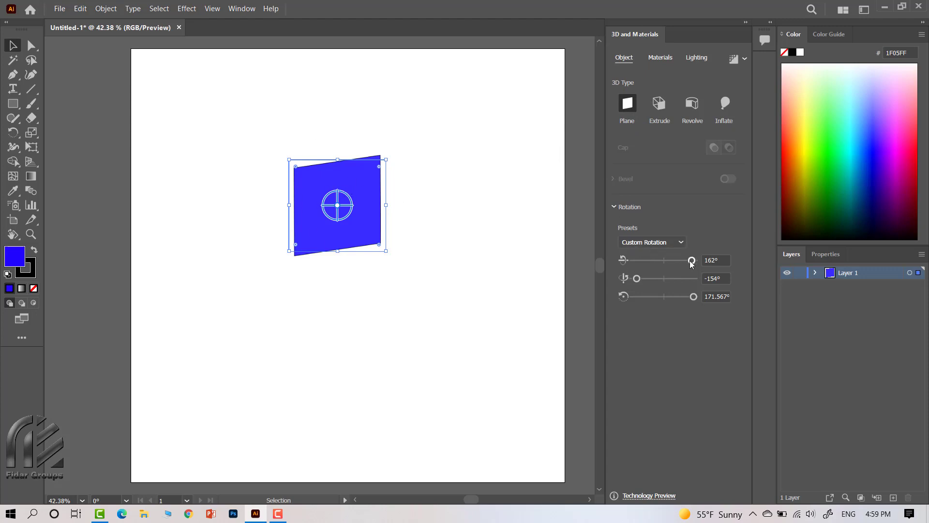
drag(691, 261, 686, 261)
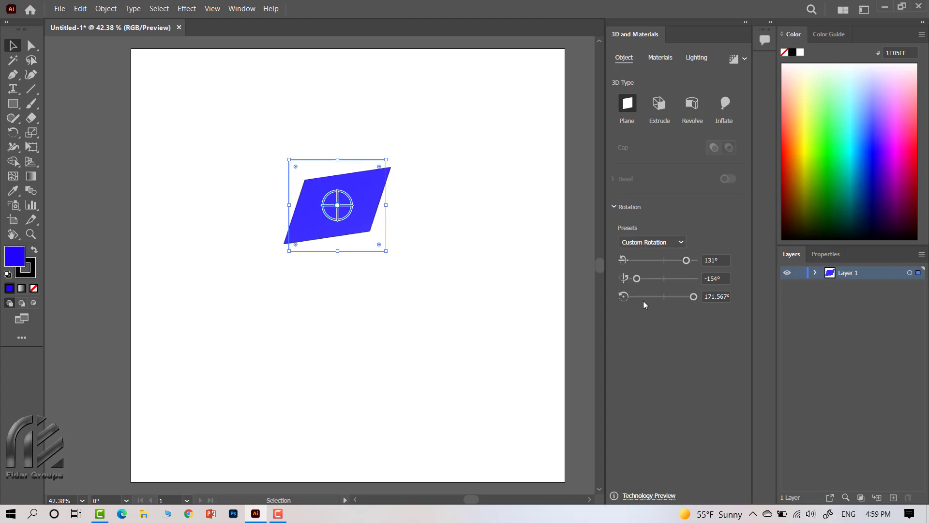
key(ctrl+z)
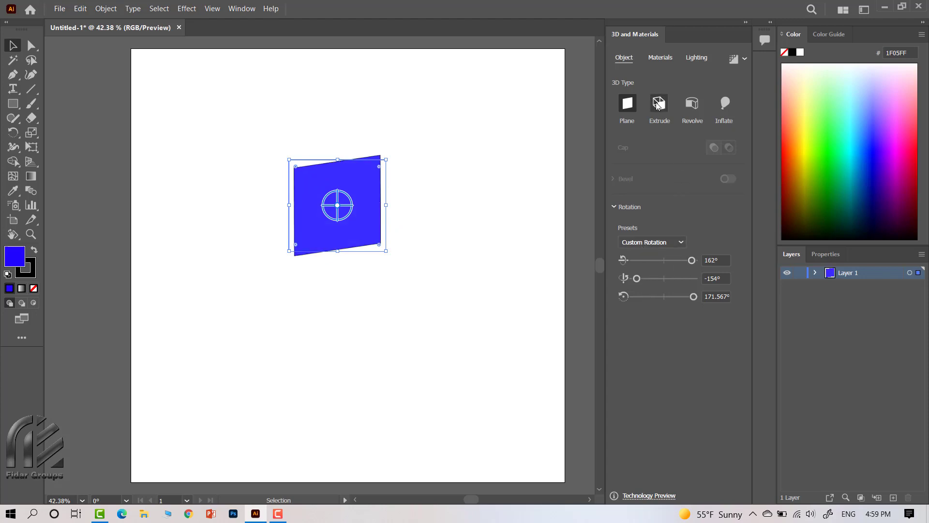
Extrude the plane into a box about 146 deep and enable a bevel.
click(659, 104)
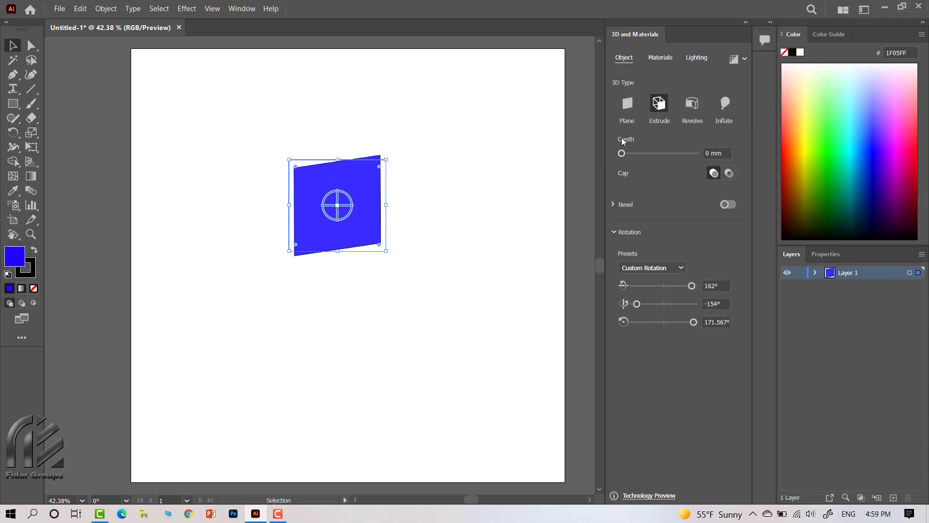
drag(622, 154, 638, 167)
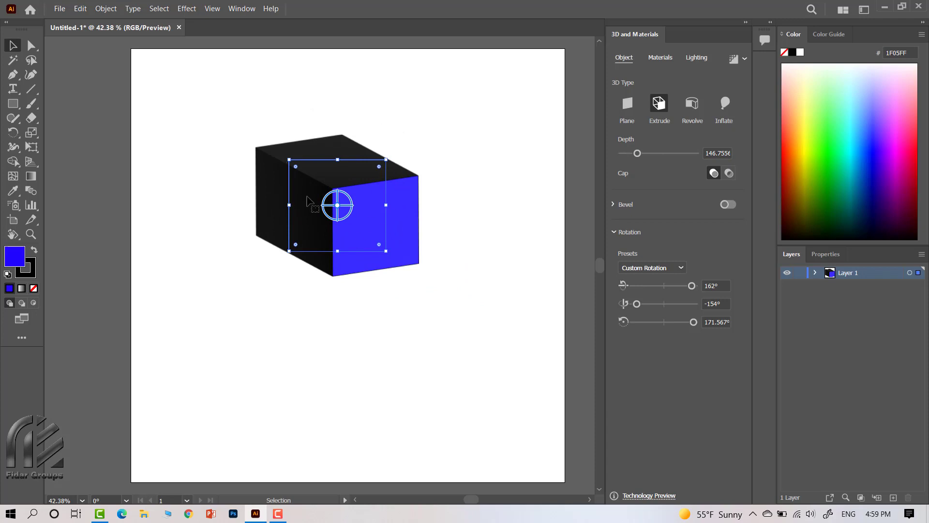
click(623, 206)
click(622, 206)
click(726, 205)
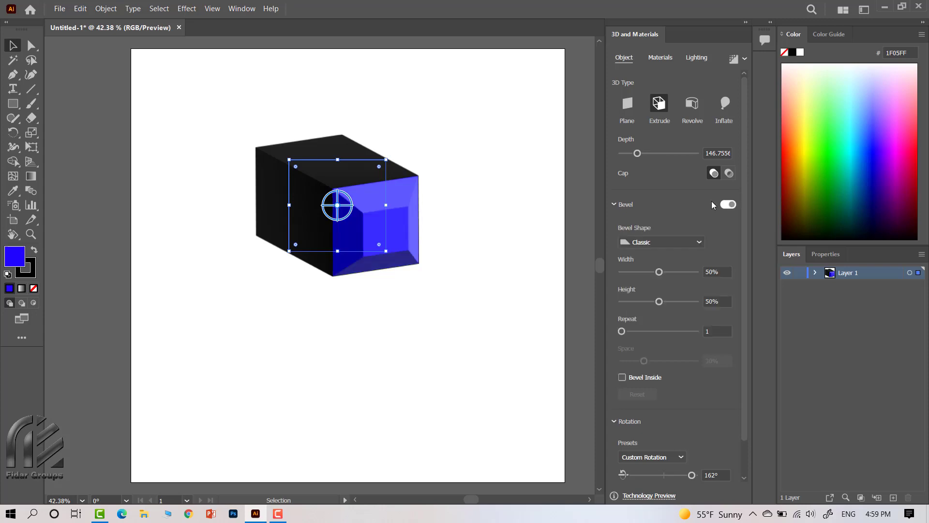
scroll(662, 266, down, 2)
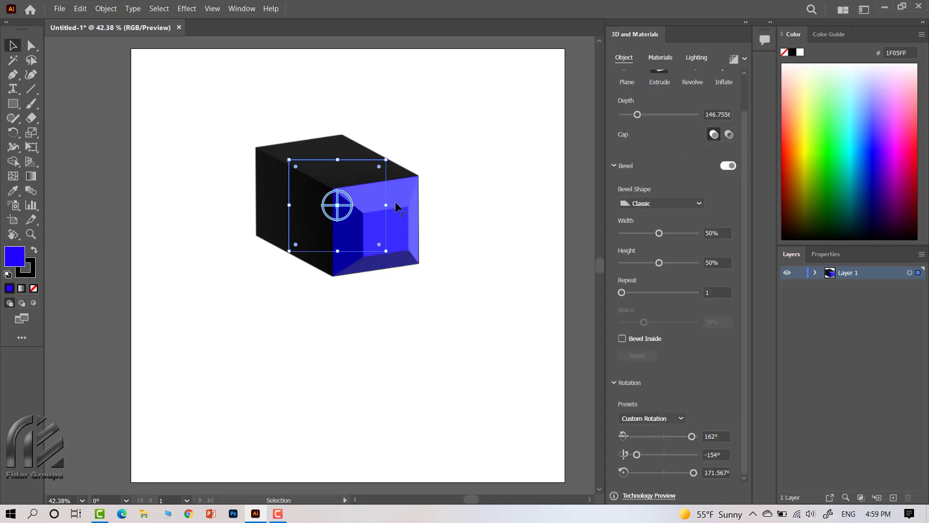
Set a Classic inside bevel with 49% width, 54% height and 5 repeats.
drag(659, 233, 648, 234)
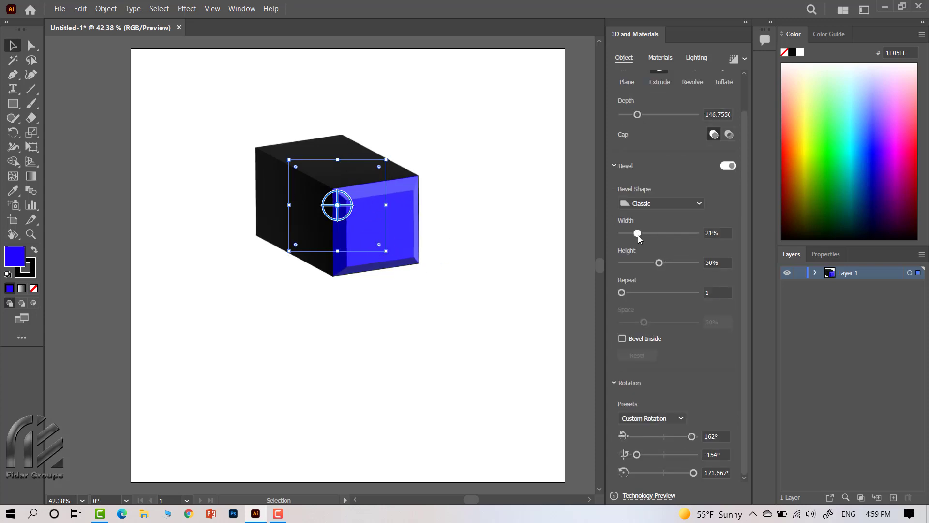
click(658, 207)
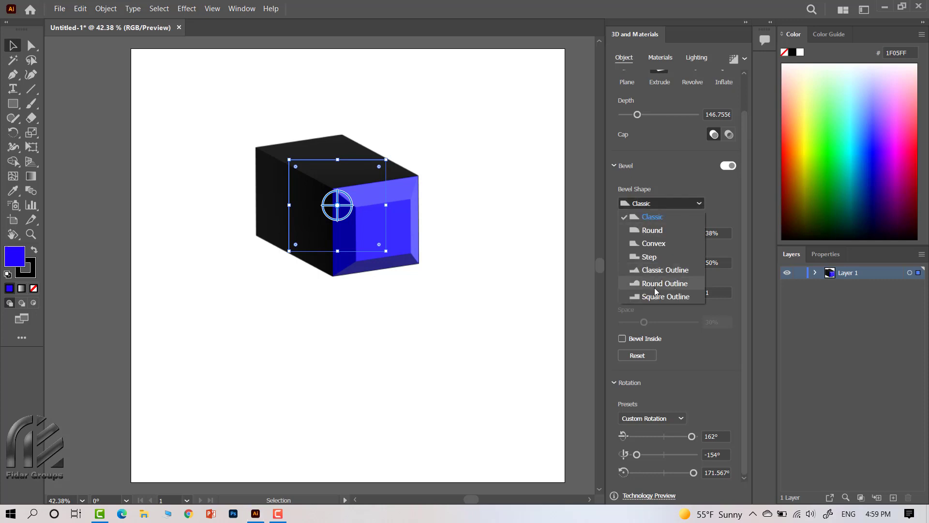
click(655, 203)
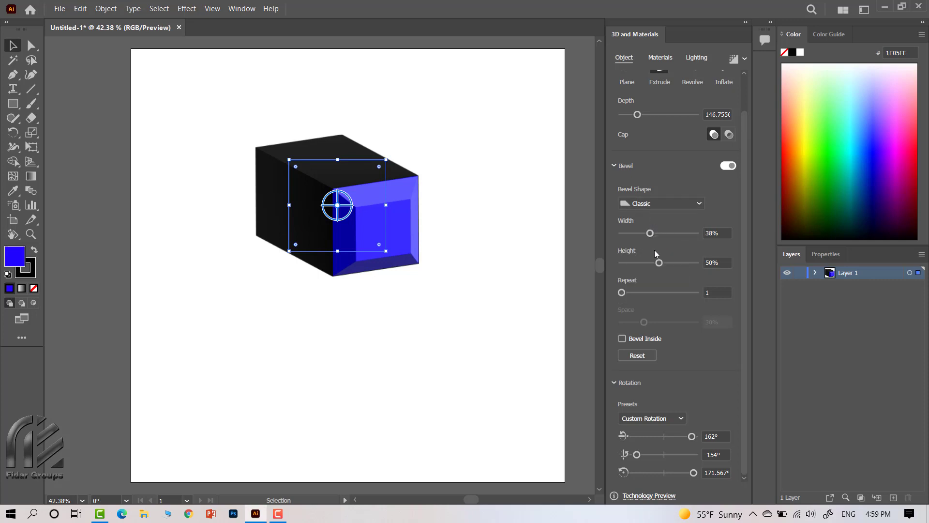
drag(650, 233, 635, 233)
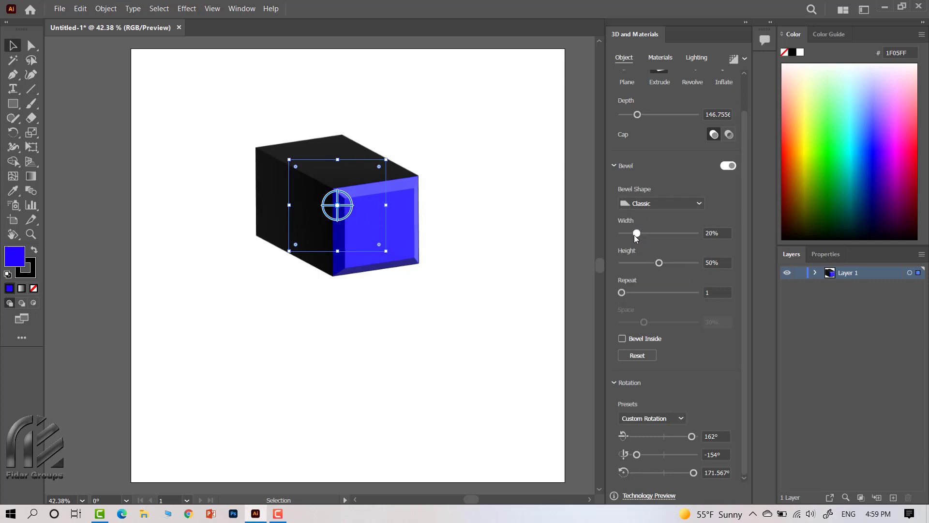
drag(659, 262, 646, 263)
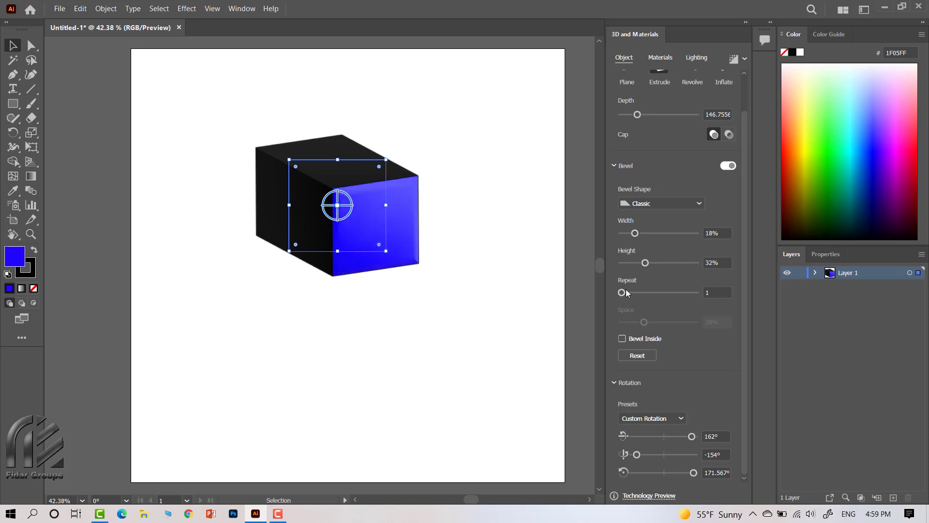
mouse_move(622, 293)
mouse_down()
mouse_move(655, 293)
mouse_move(662, 262)
mouse_up()
drag(635, 233, 658, 233)
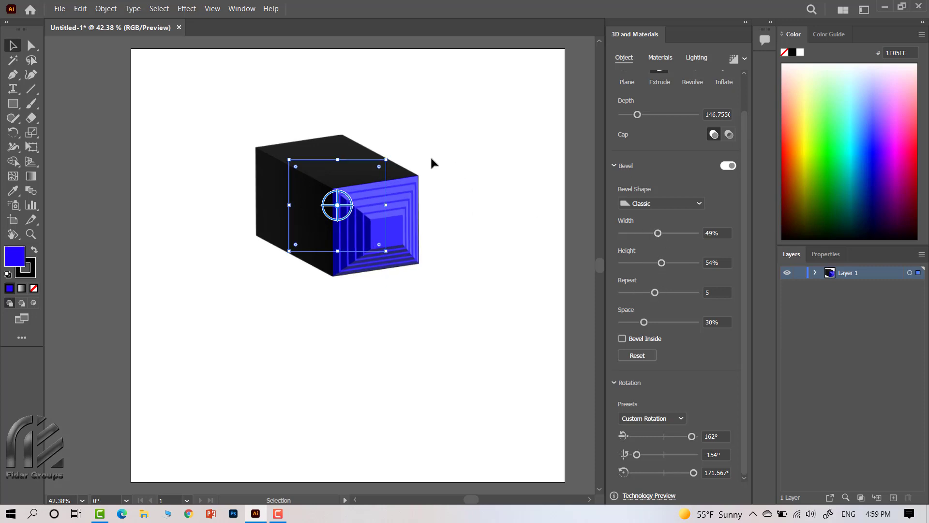
click(622, 339)
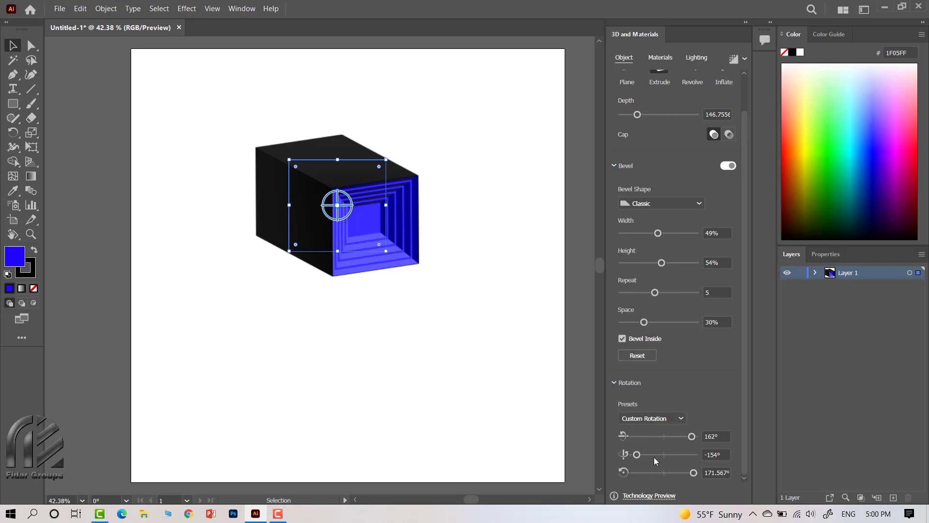
scroll(685, 230, up, 2)
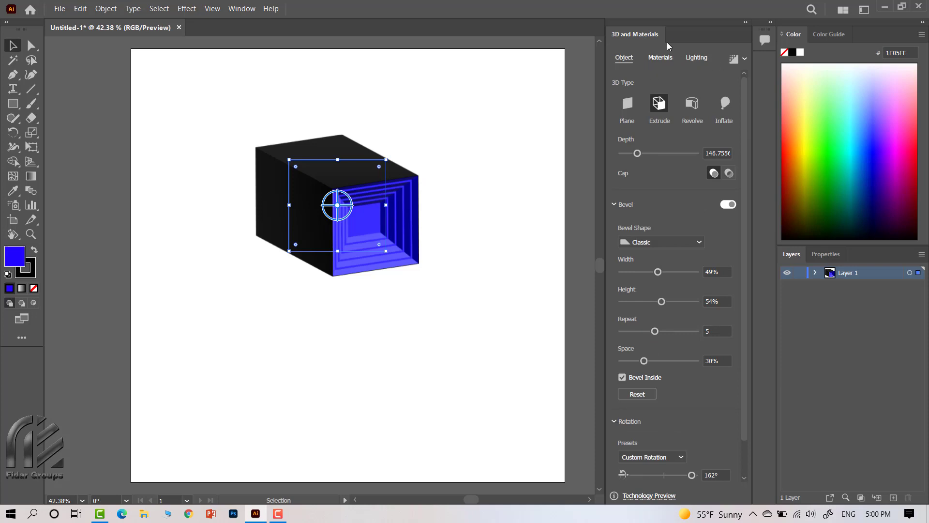
Try lighting presets, then keep Standard lighting at 58% intensity with a rotated light direction.
click(661, 58)
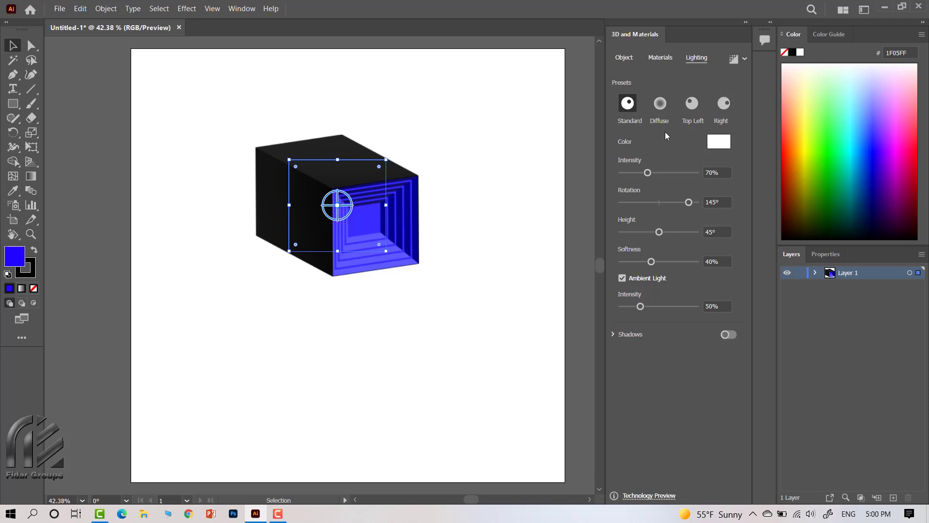
click(661, 104)
click(692, 103)
click(722, 104)
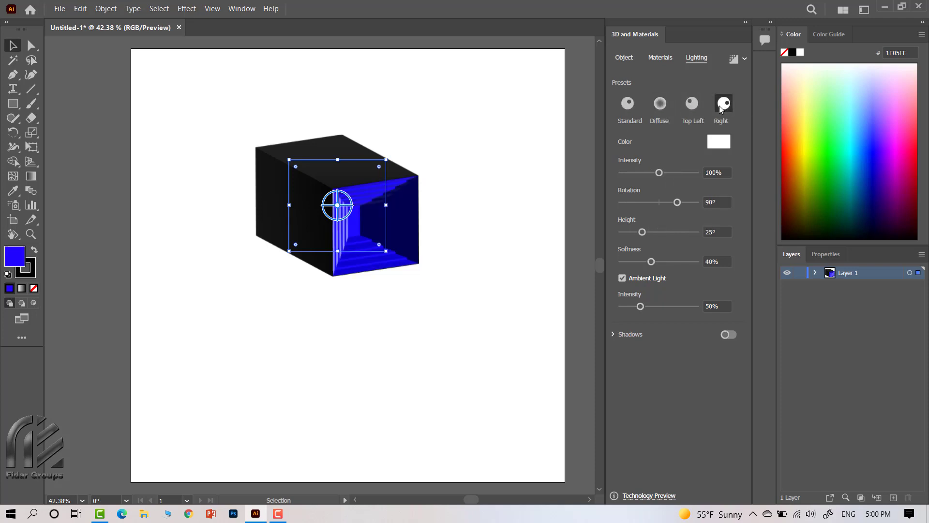
click(631, 111)
drag(647, 173, 643, 173)
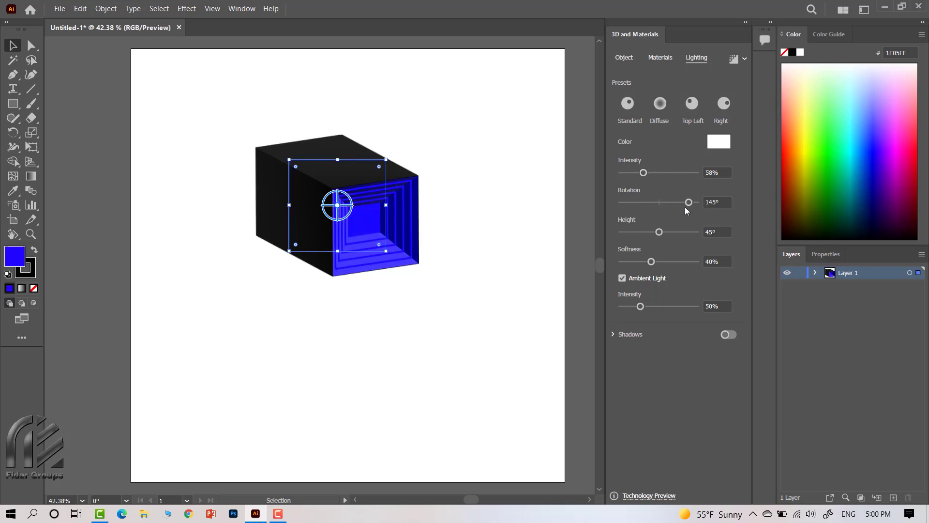
mouse_move(688, 202)
mouse_down()
mouse_move(670, 202)
mouse_move(685, 232)
mouse_move(648, 231)
mouse_move(676, 262)
mouse_move(655, 262)
mouse_move(676, 239)
mouse_up()
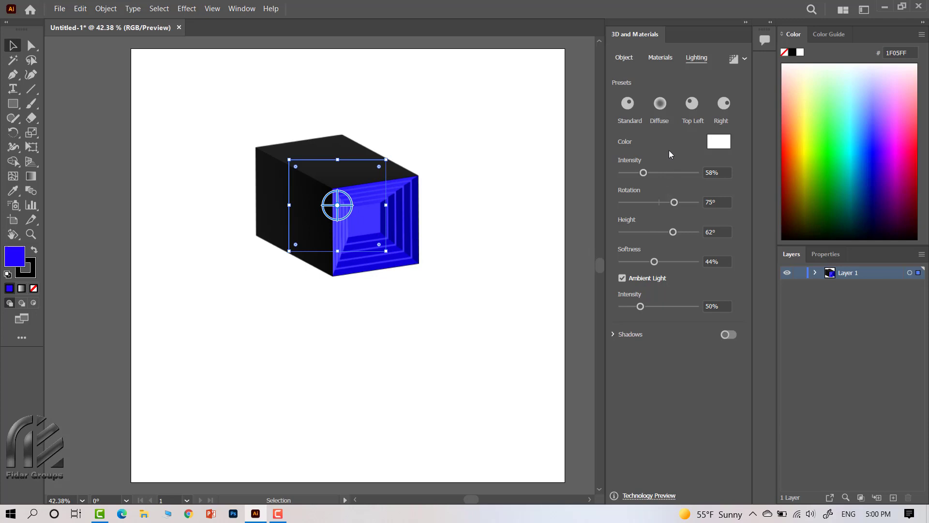
Turn on the box's shadow and position it Below Object.
click(621, 337)
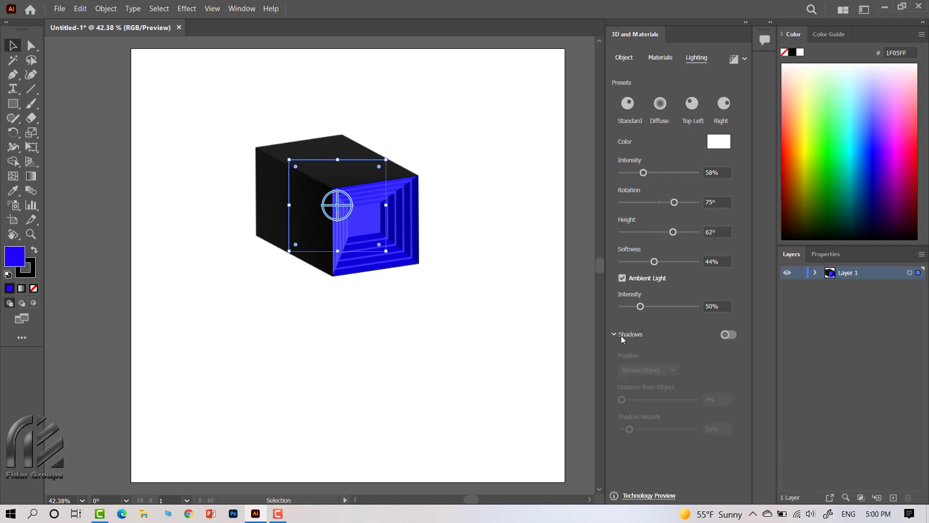
click(728, 334)
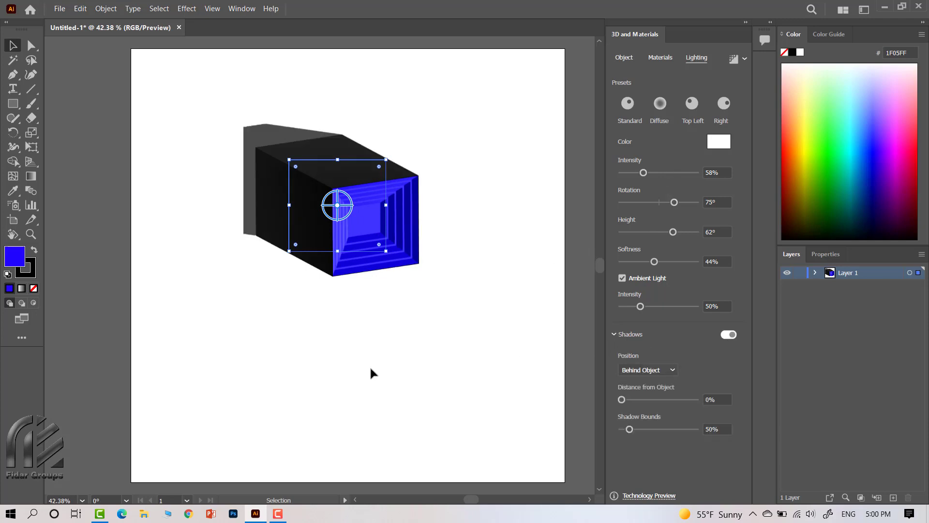
click(667, 370)
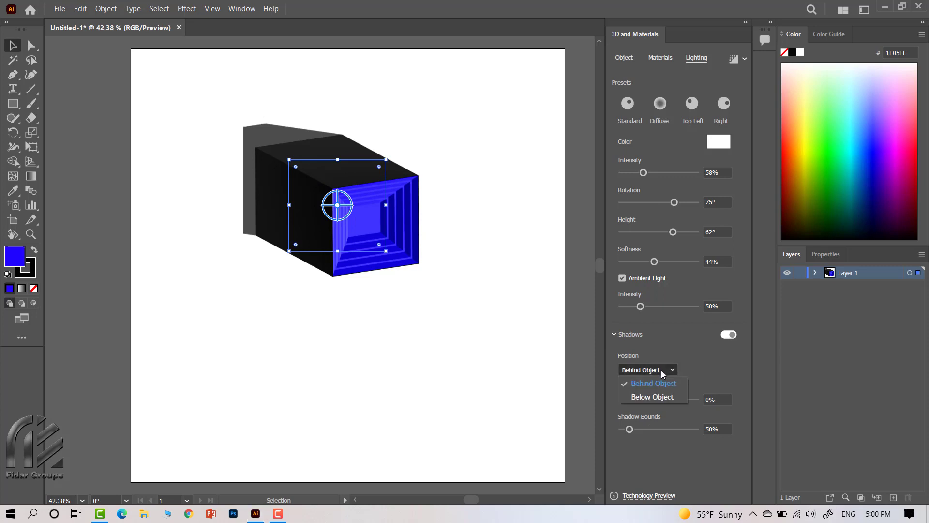
click(653, 397)
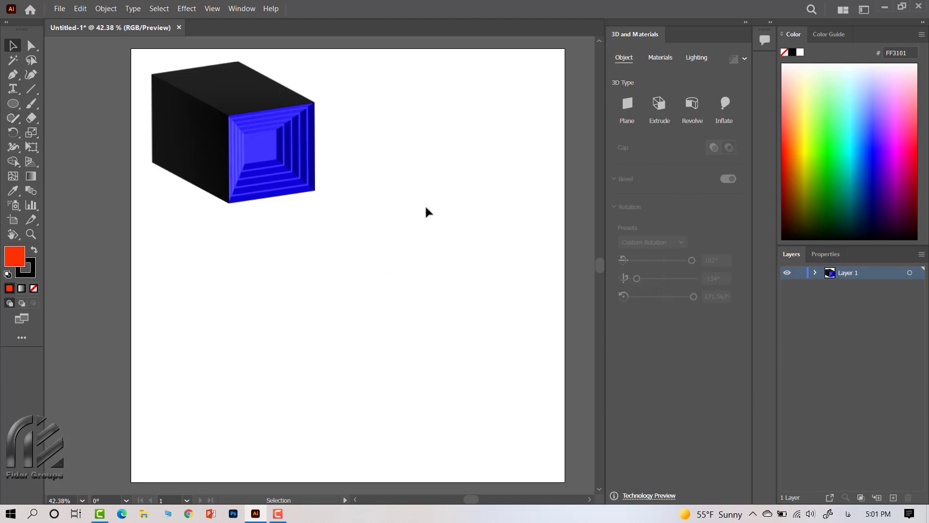
Draw a red circle right of the box and delete its left anchor to leave a half-circle.
click(14, 103)
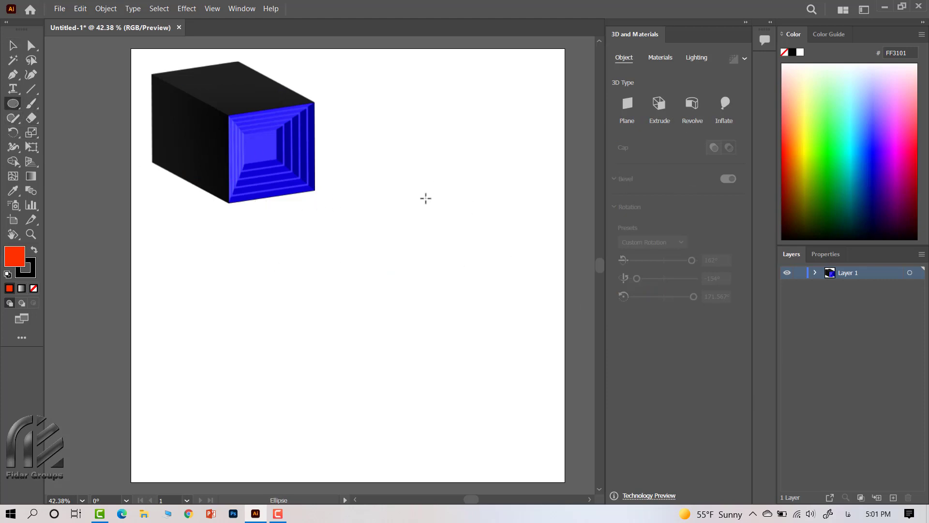
drag(458, 228, 520, 167)
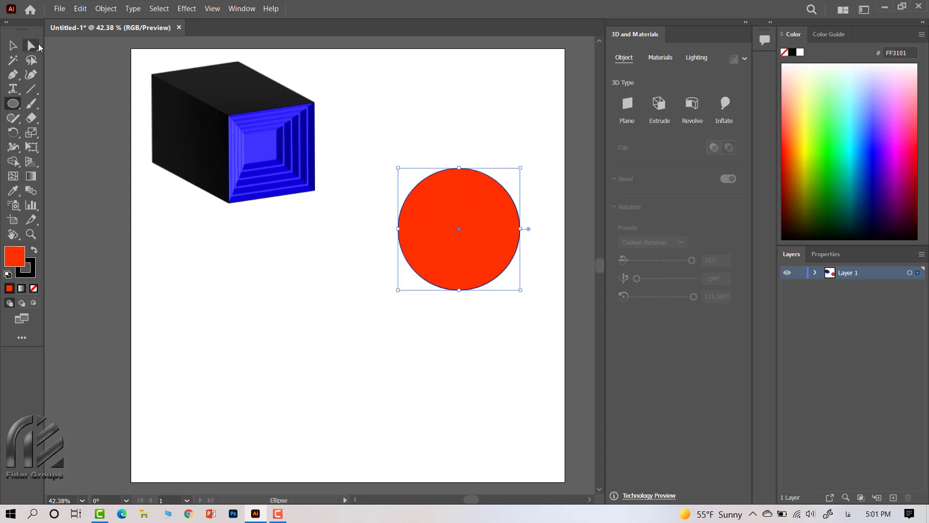
click(35, 45)
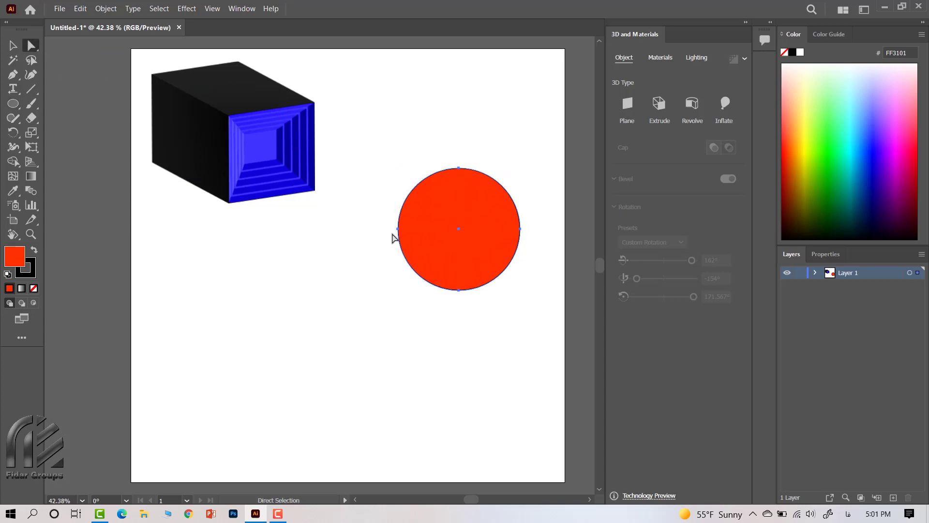
click(397, 228)
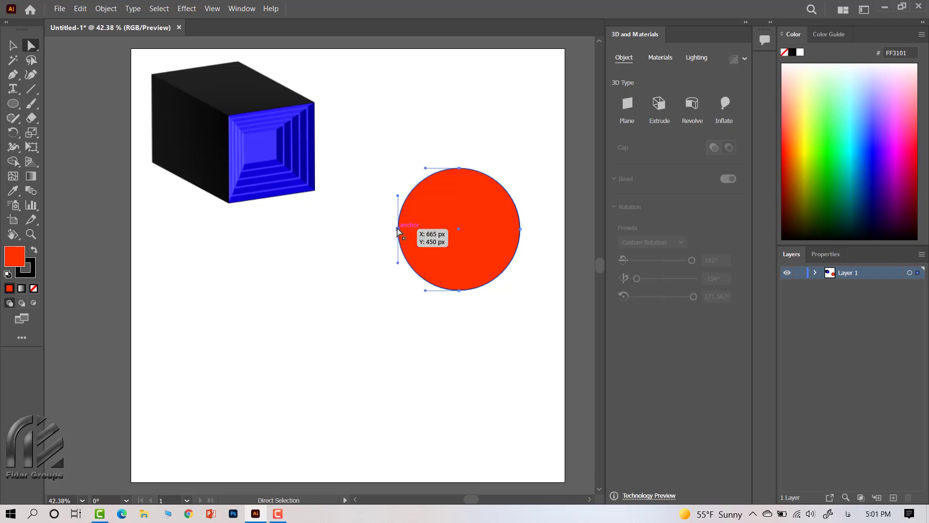
key(Delete)
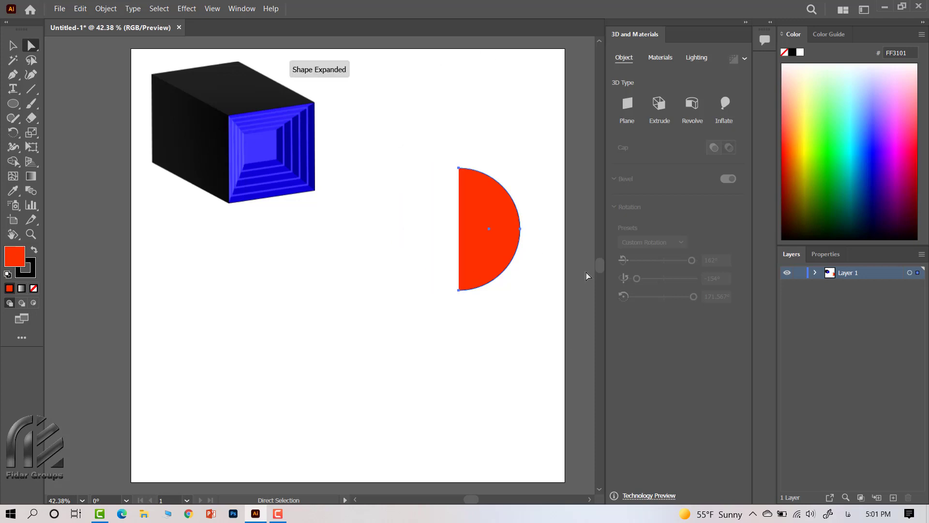
key(v)
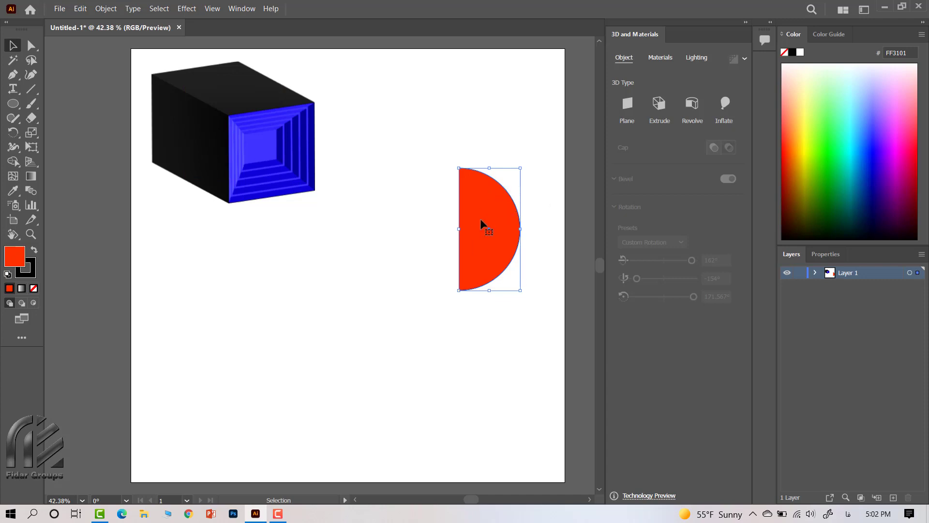
Revolve the half-circle 360° into a sphere and nudge it left.
click(697, 107)
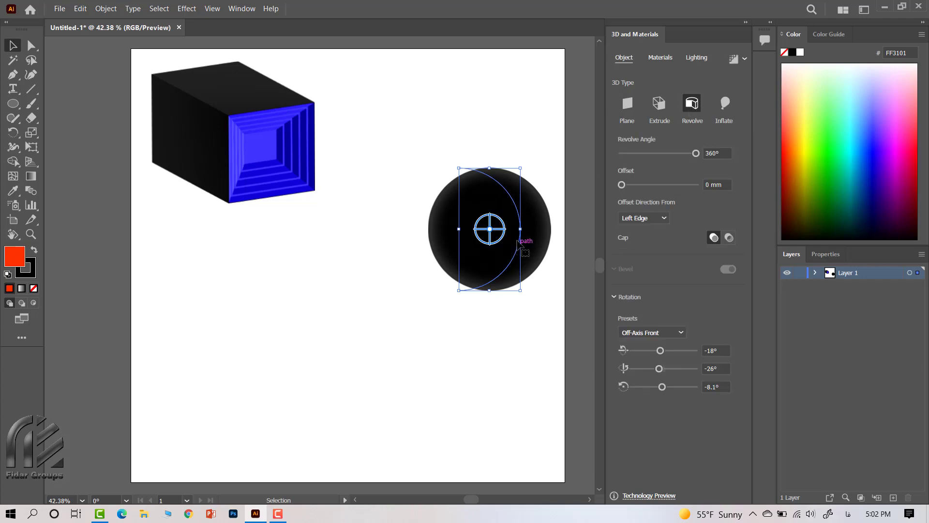
drag(520, 247, 476, 247)
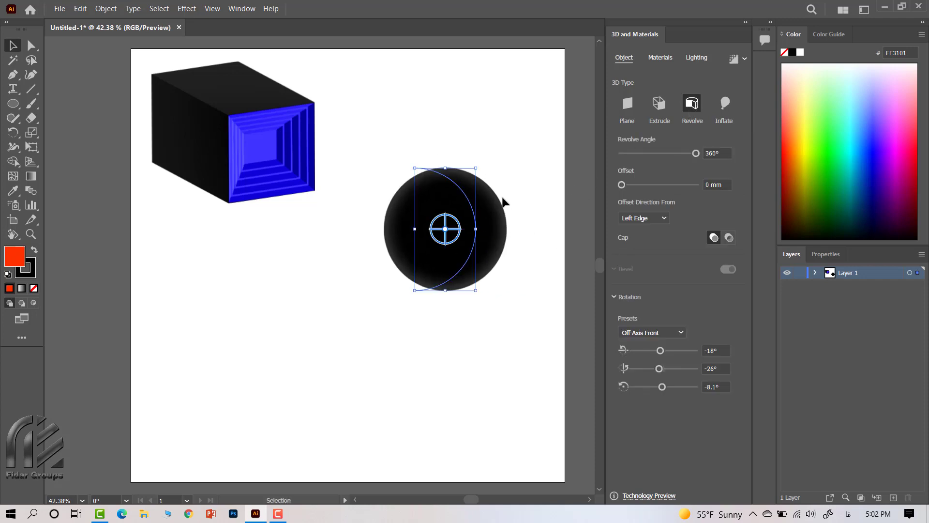
drag(696, 153, 700, 158)
Browse the sphere's materials and try the white marble material.
click(666, 57)
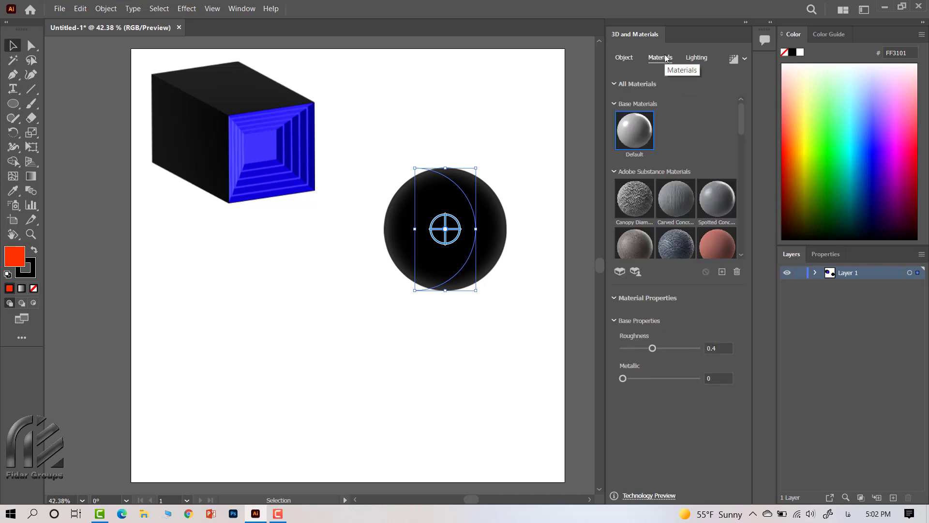
scroll(663, 174, down, 3)
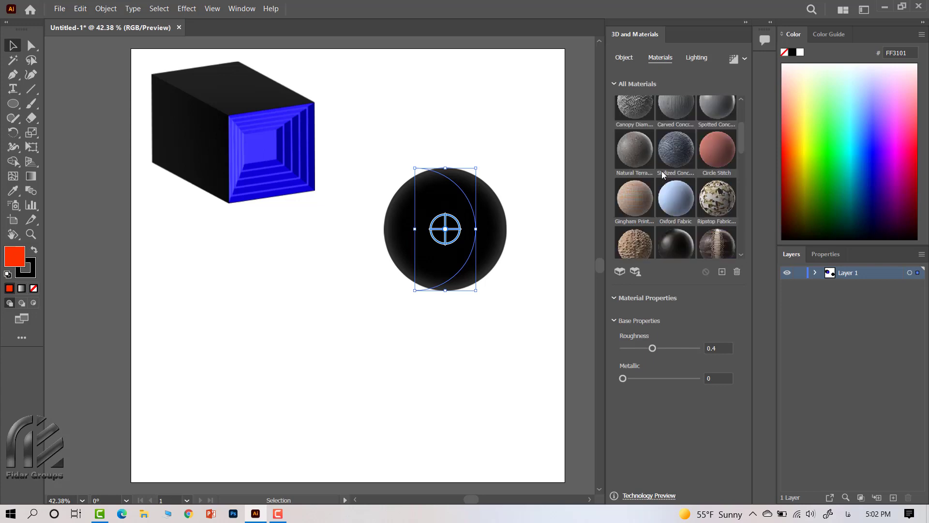
scroll(662, 175, down, 1)
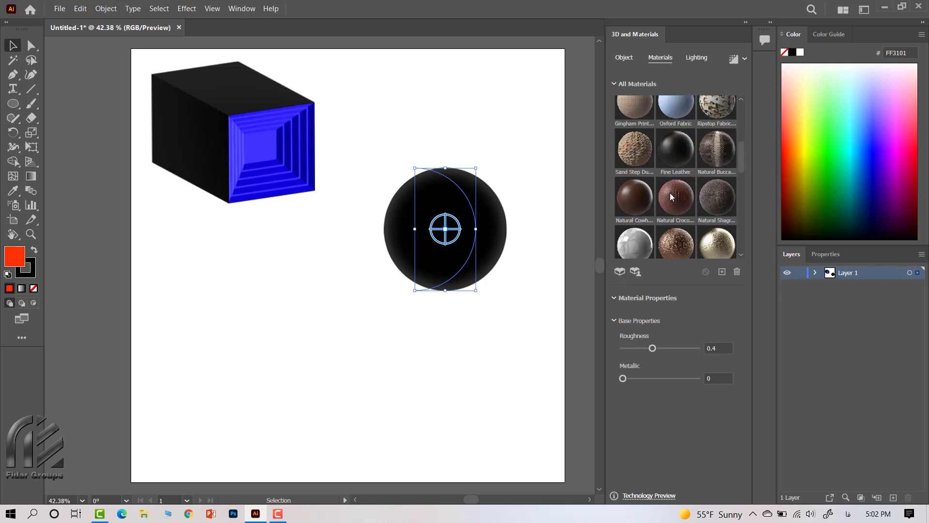
scroll(671, 196, down, 1)
scroll(658, 179, down, 1)
click(638, 155)
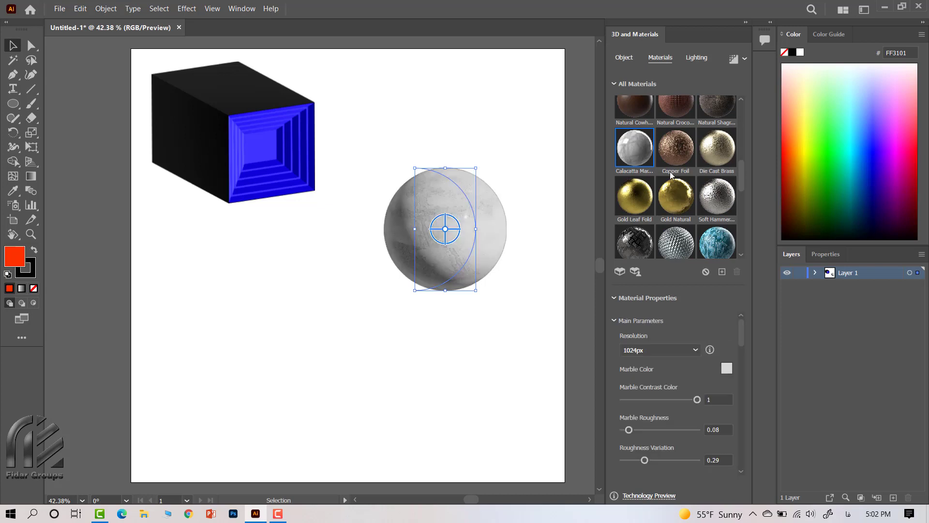
Try handmade paper and creased plastic, settling on the Ash Wood Parquet material.
scroll(672, 175, down, 1)
scroll(673, 175, down, 1)
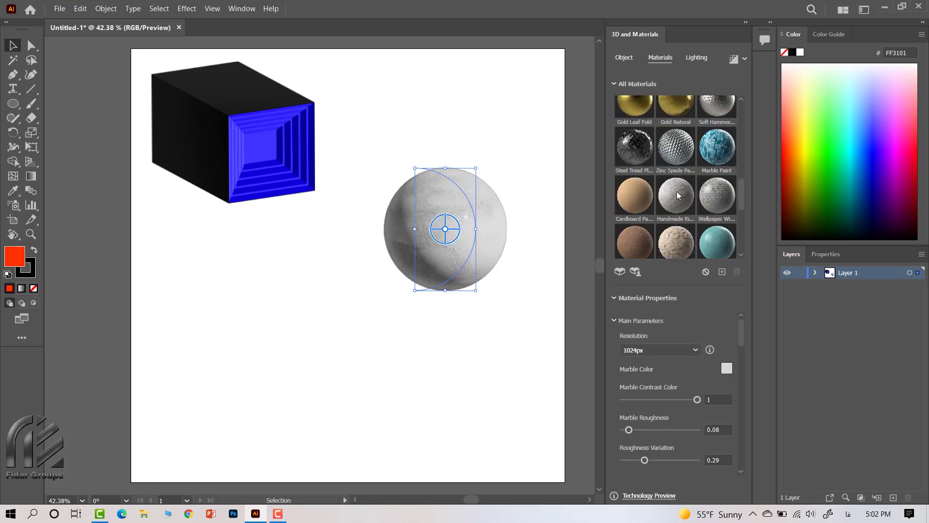
click(677, 196)
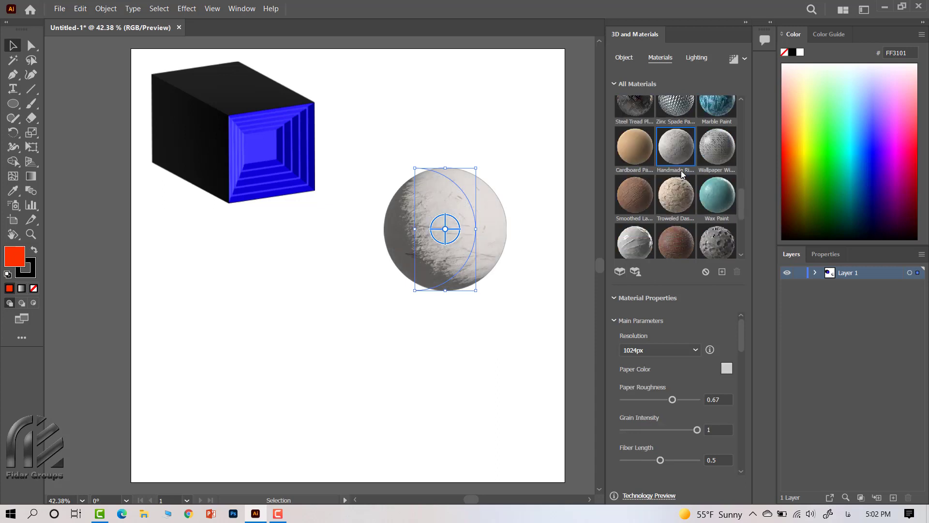
scroll(682, 174, down, 2)
click(639, 193)
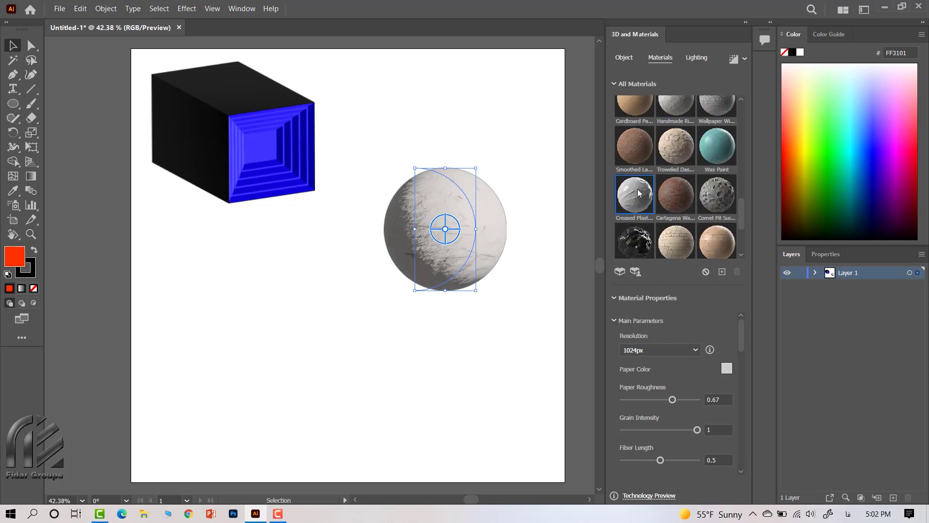
scroll(678, 189, down, 1)
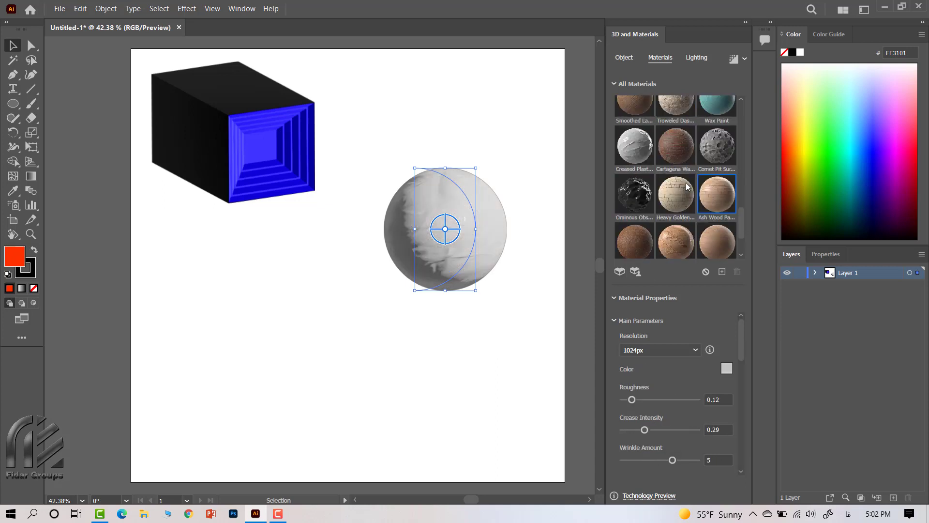
scroll(686, 356, down, 2)
scroll(678, 368, down, 2)
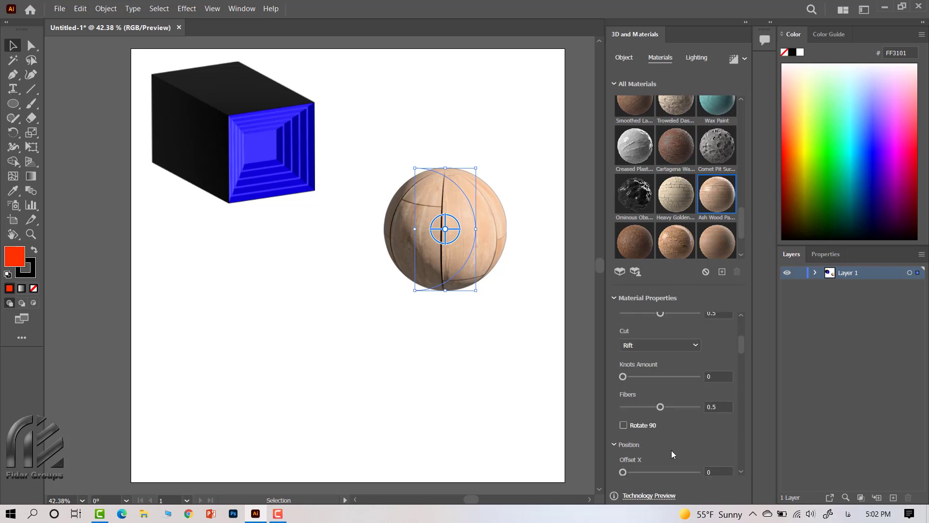
scroll(671, 380, down, 2)
scroll(672, 388, down, 2)
scroll(674, 397, down, 2)
scroll(677, 409, down, 2)
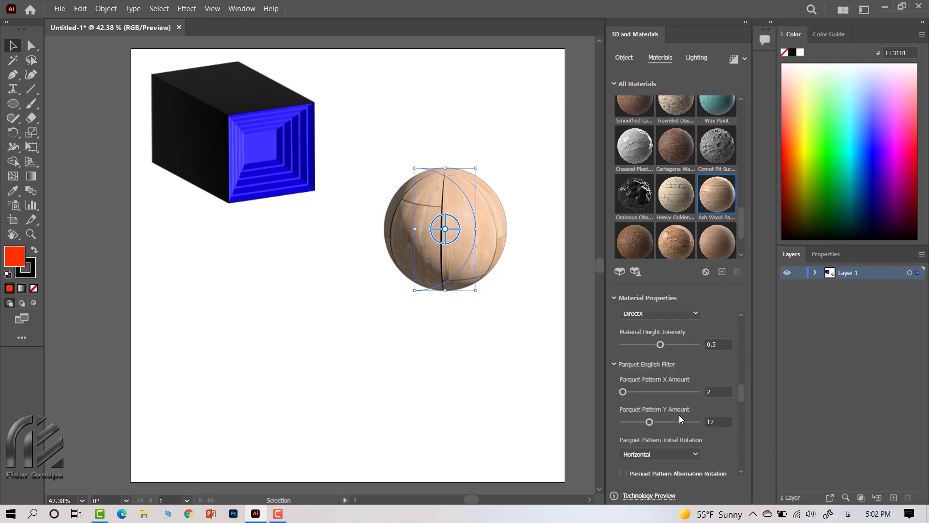
scroll(679, 423, down, 2)
scroll(682, 425, down, 3)
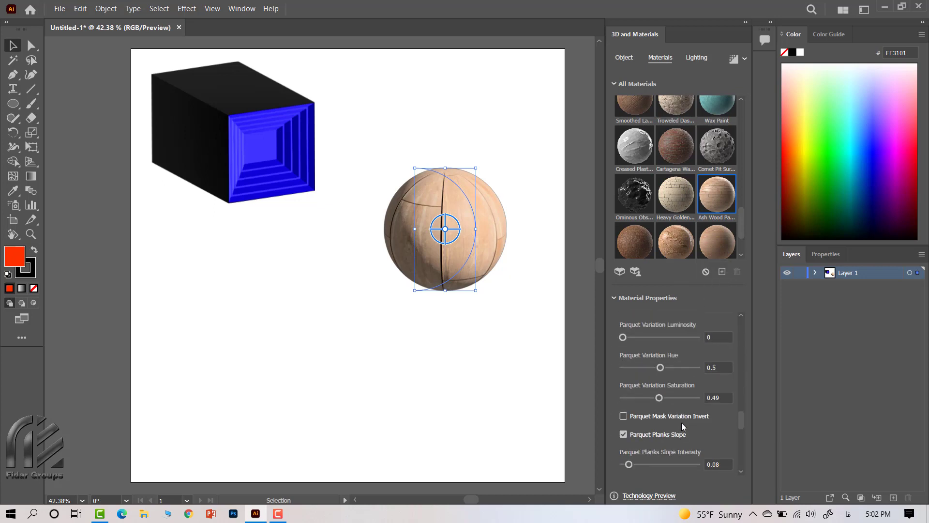
scroll(683, 426, down, 3)
scroll(683, 426, down, 3)
scroll(683, 426, up, 3)
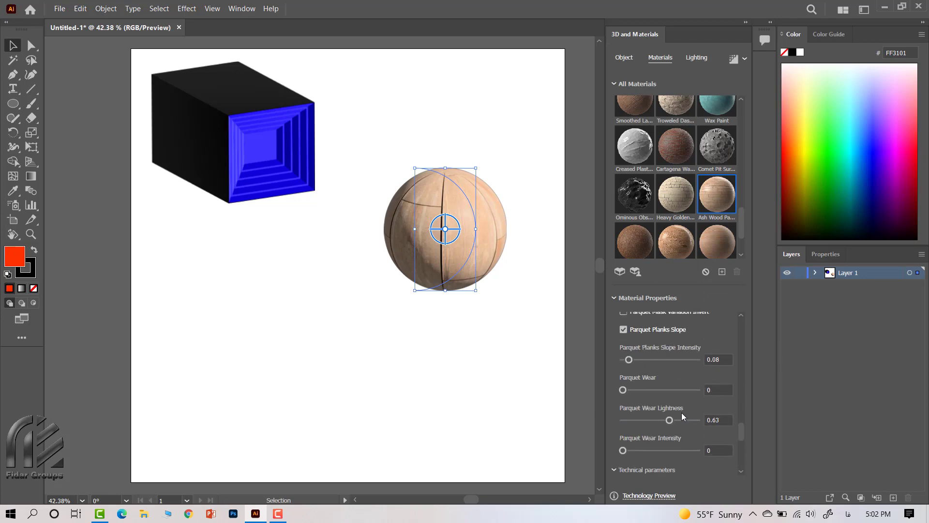
scroll(684, 421, up, 3)
scroll(684, 416, up, 3)
scroll(685, 409, up, 3)
scroll(686, 408, up, 3)
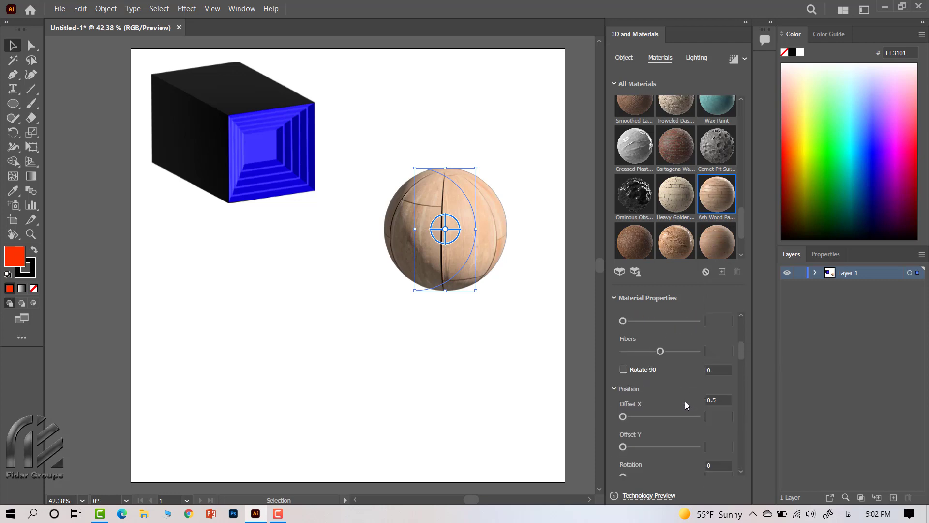
scroll(685, 409, up, 3)
scroll(673, 101, up, 3)
Give the sphere a Below Object shadow with 144% shadow bounds.
click(696, 58)
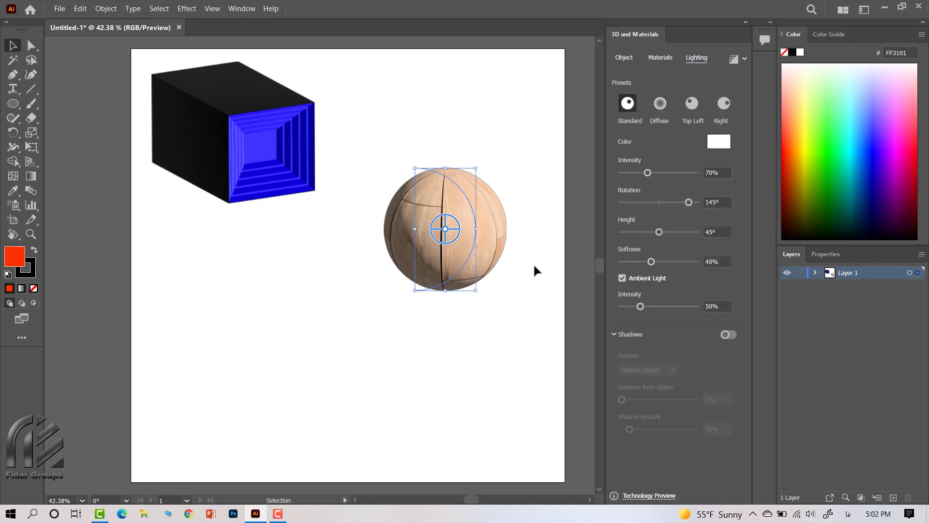
click(729, 335)
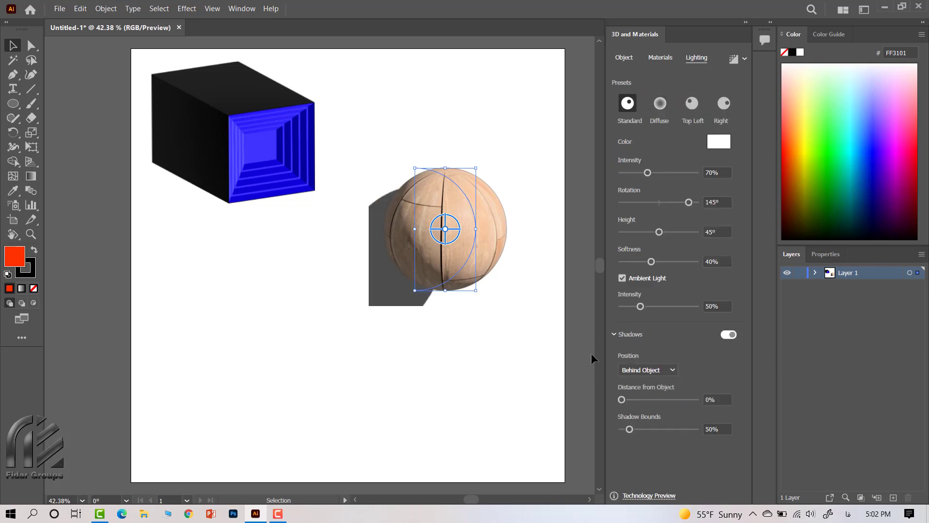
click(648, 370)
click(641, 394)
drag(630, 429, 647, 429)
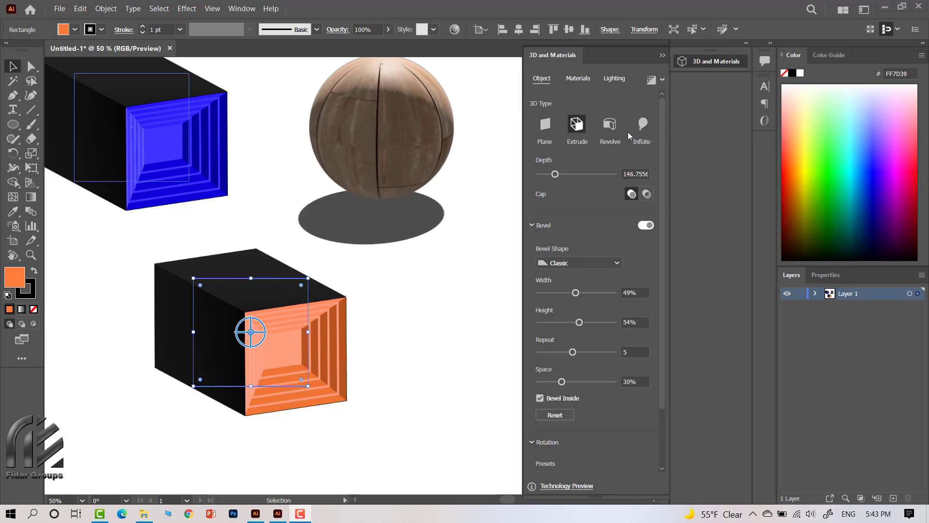
Inflate the orange box with depth about 211 and review its material and lighting settings.
click(643, 125)
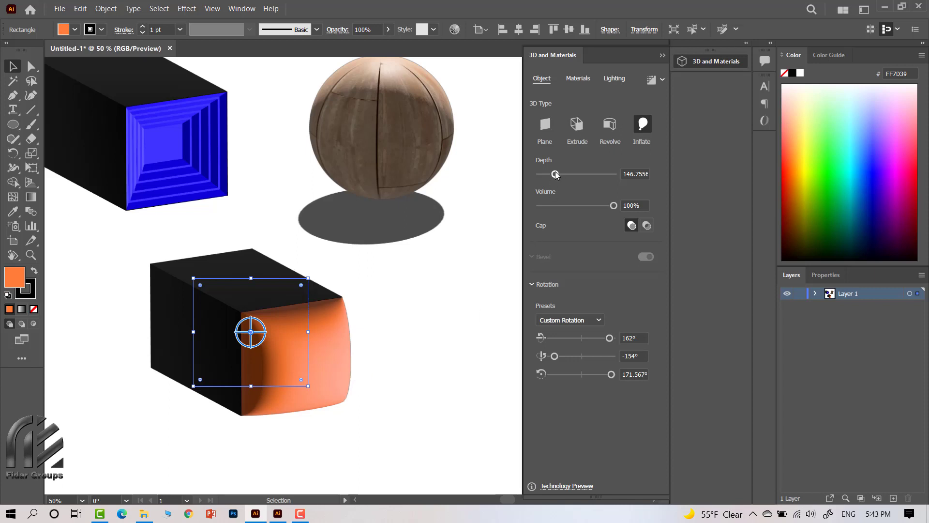
drag(555, 175, 561, 175)
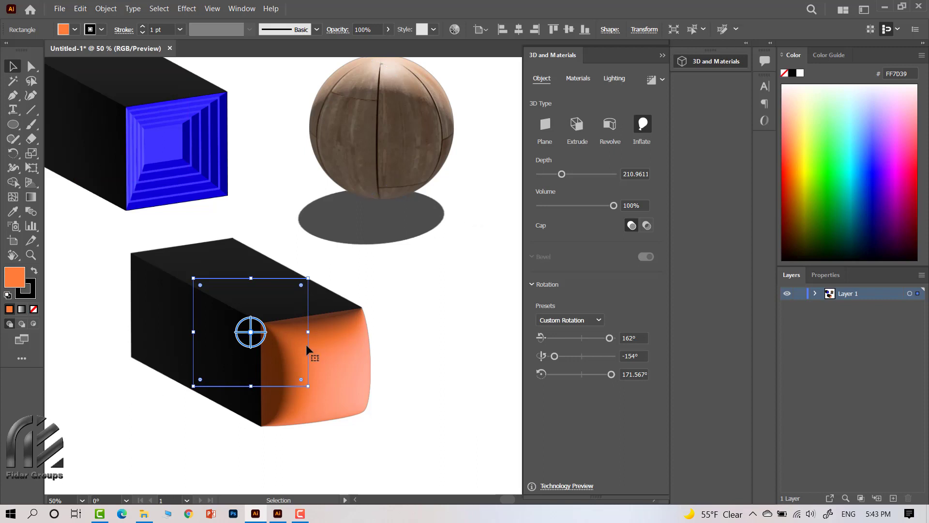
click(570, 80)
click(611, 80)
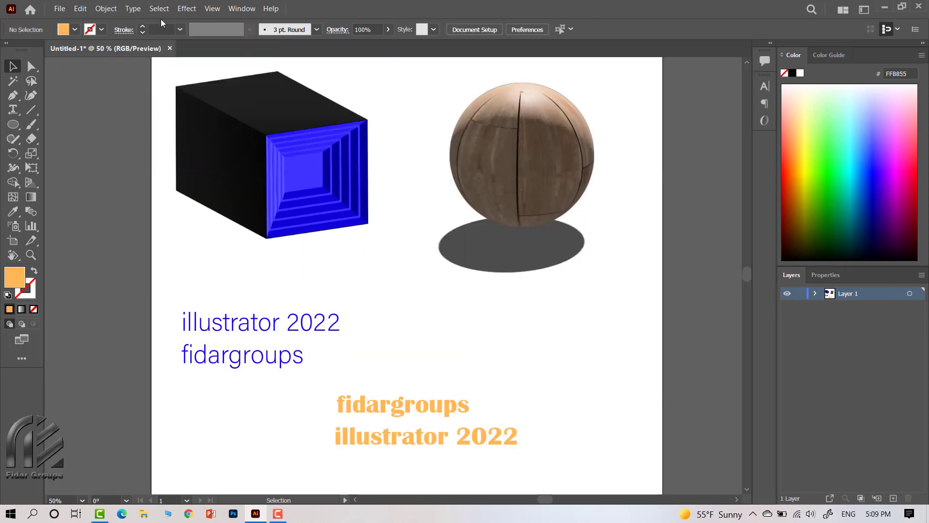
Open the Select menu to reach the Same attribute-matching options.
click(160, 9)
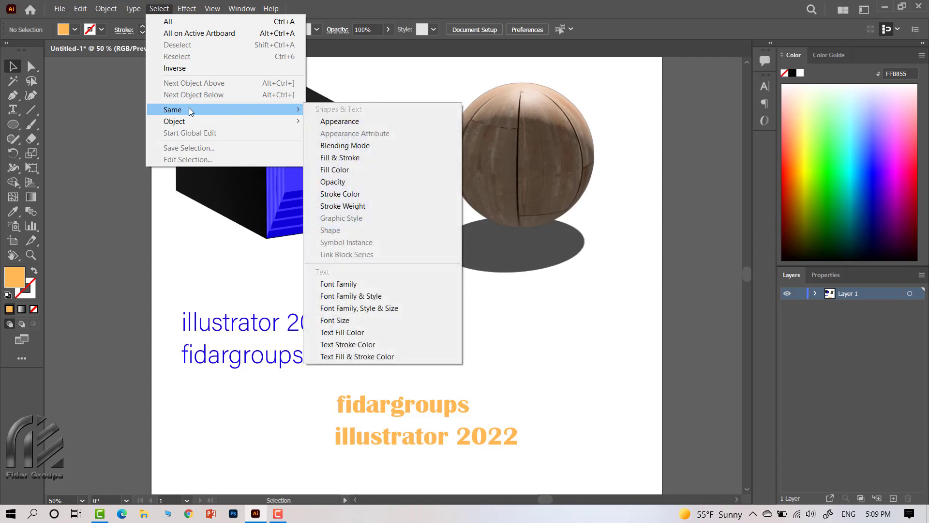
mouse_move(173, 110)
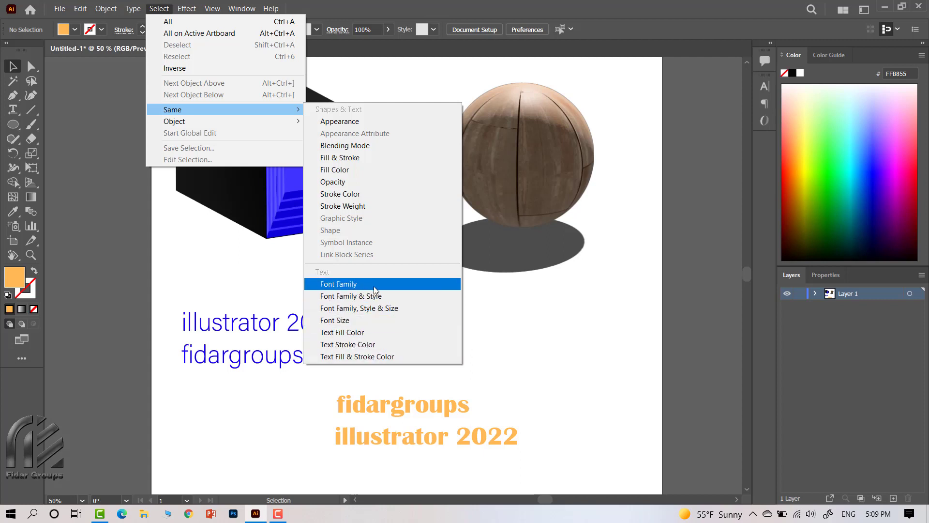
Select all text sharing the blue text's font family using Select > Same > Font Family.
click(278, 272)
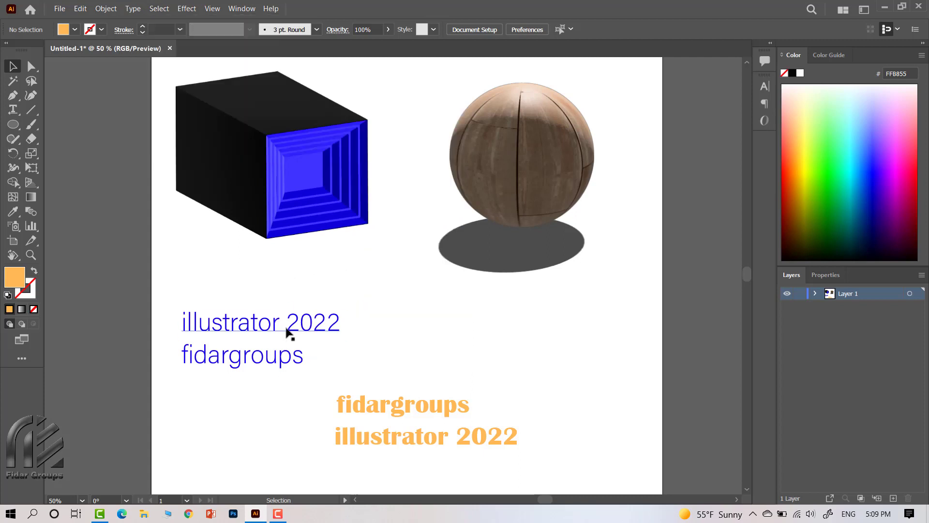
click(290, 331)
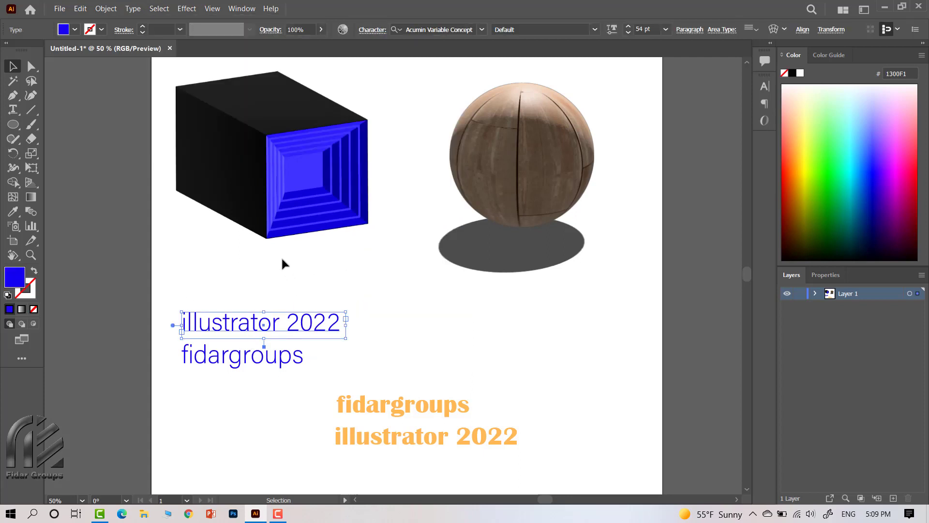
click(158, 13)
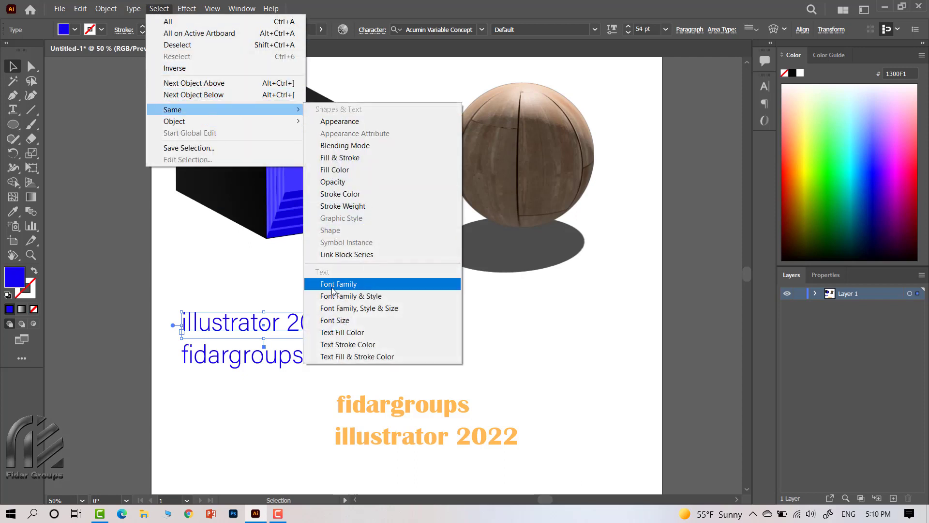
click(360, 286)
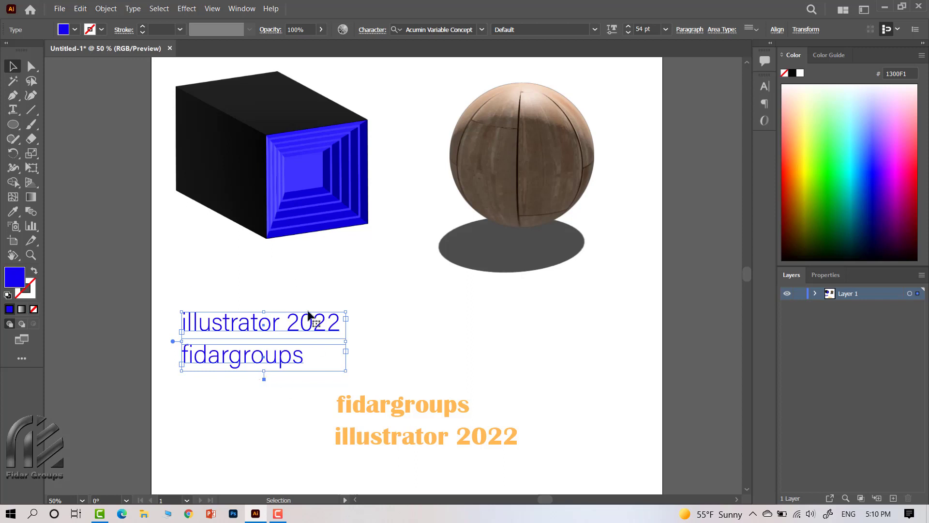
Select both orange text blocks via Select > Same > Fill Color, then deselect them.
click(381, 313)
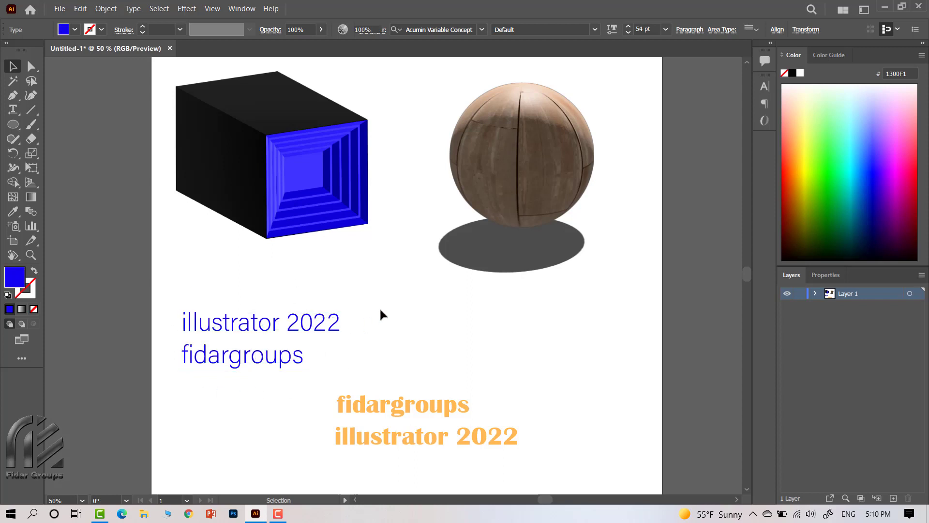
click(384, 424)
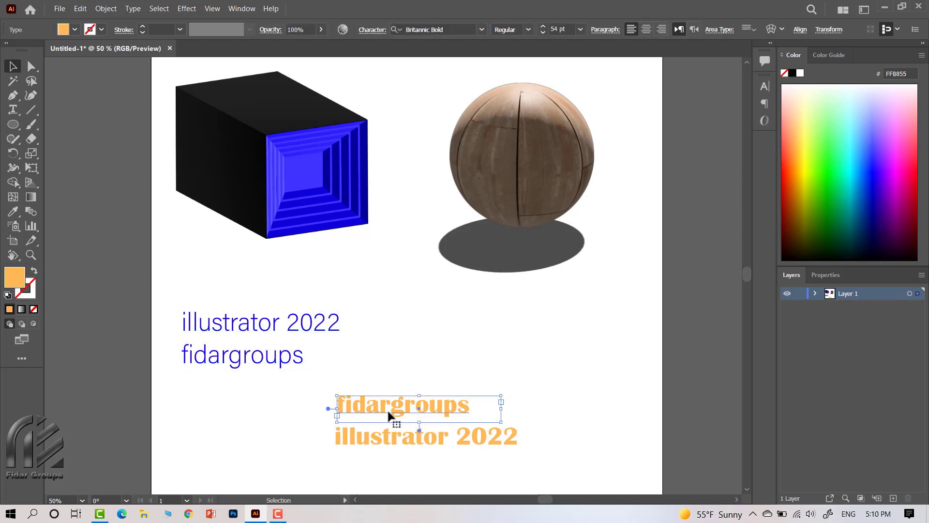
click(157, 11)
mouse_move(218, 110)
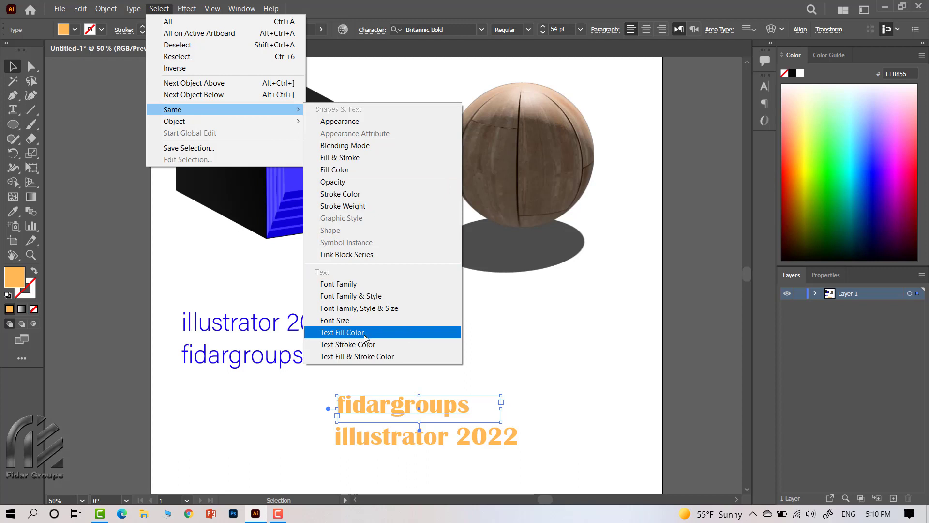
click(364, 333)
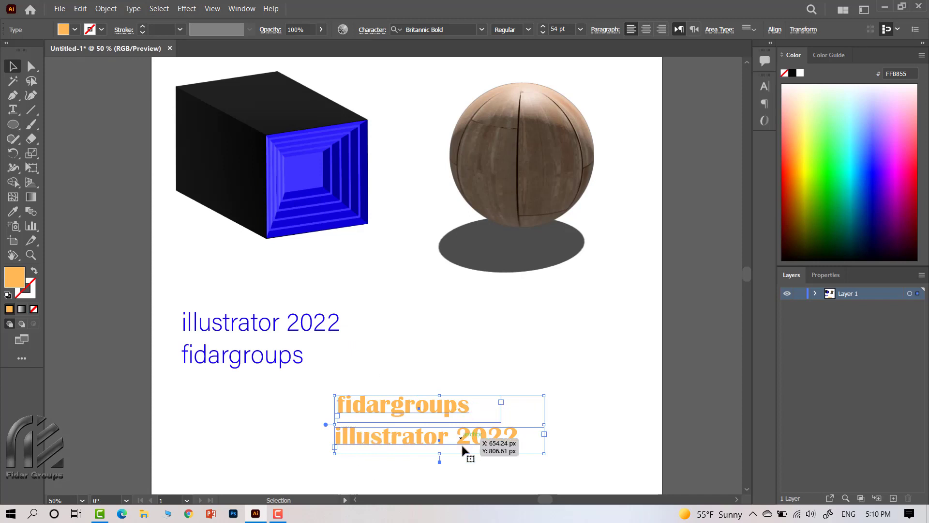
click(524, 365)
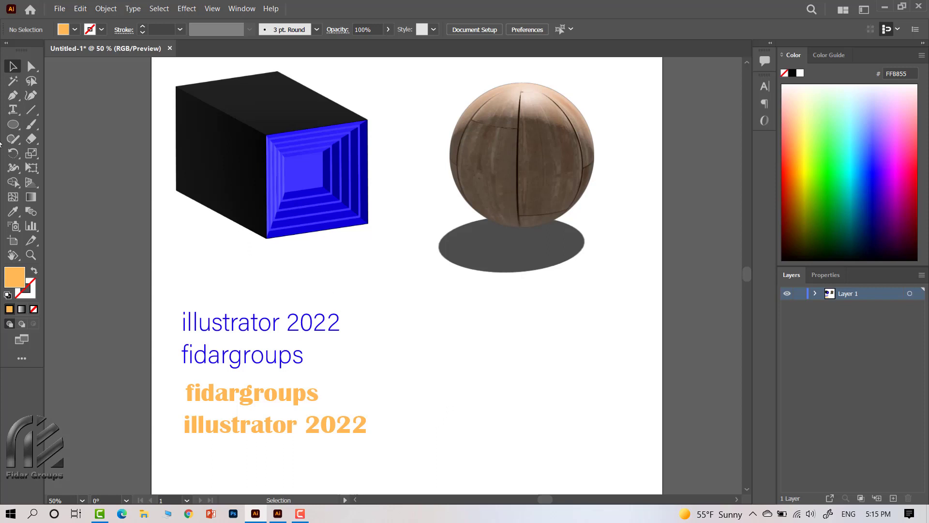
Draw a diagonal line to the right of the text and give it a blue stroke.
click(31, 110)
drag(407, 311, 618, 436)
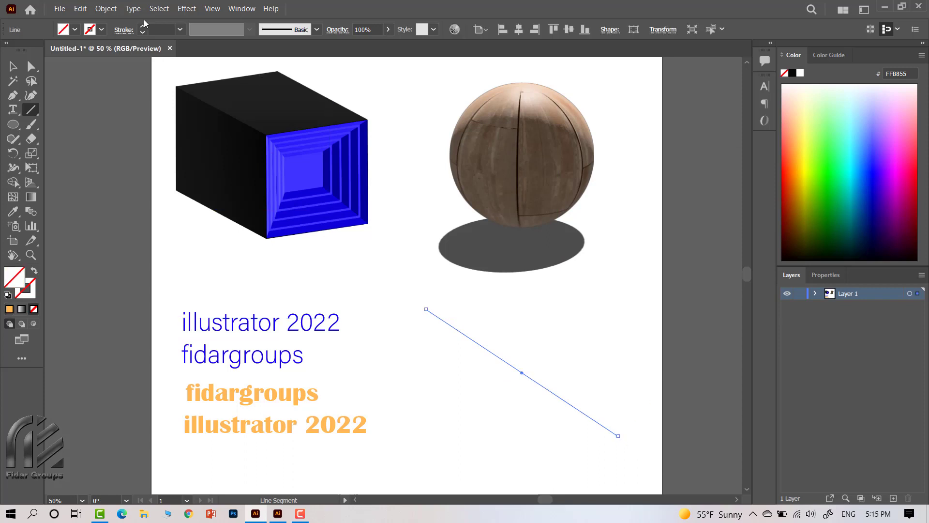
click(102, 30)
click(76, 50)
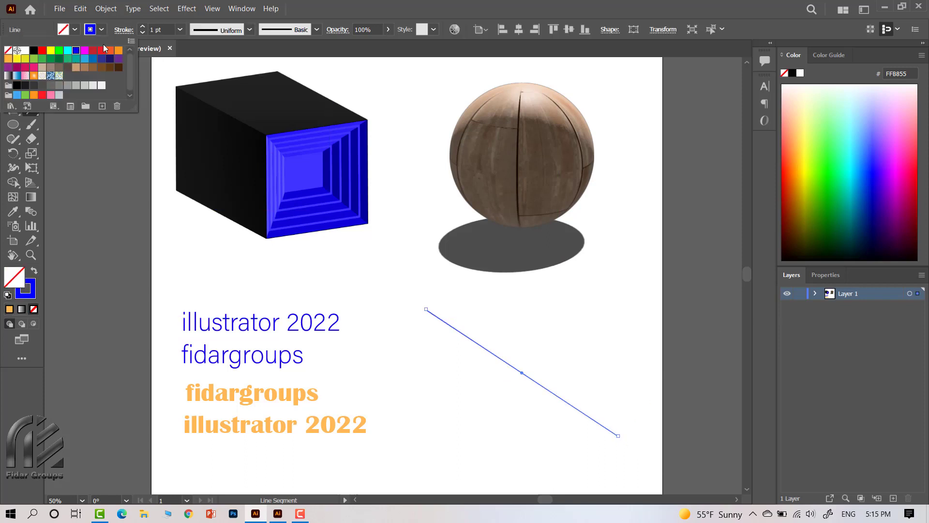
Set the line's stroke weight to 59 pt with a tapered double-lens width profile.
click(159, 30)
scroll(164, 28, up, 9)
scroll(164, 28, up, 9)
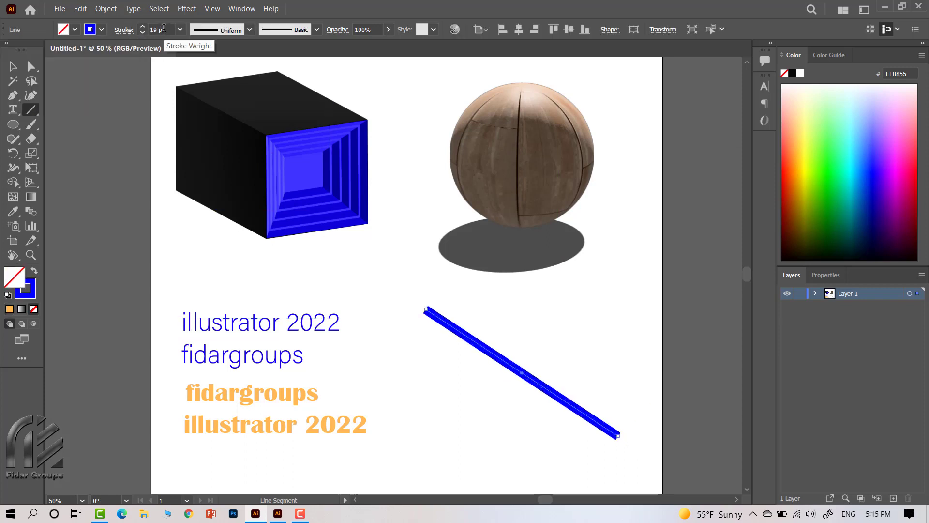
scroll(164, 28, up, 7)
scroll(163, 28, up, 6)
scroll(163, 28, up, 7)
scroll(164, 28, up, 6)
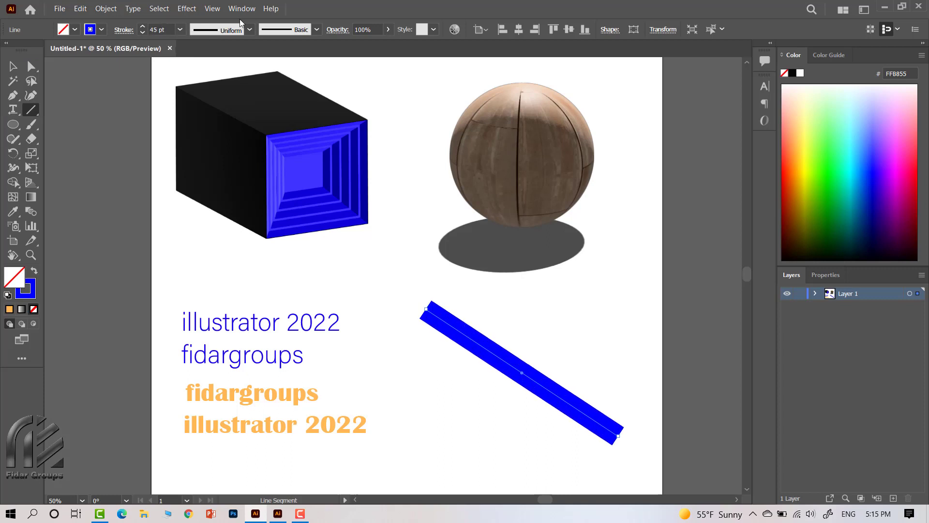
click(249, 29)
click(226, 87)
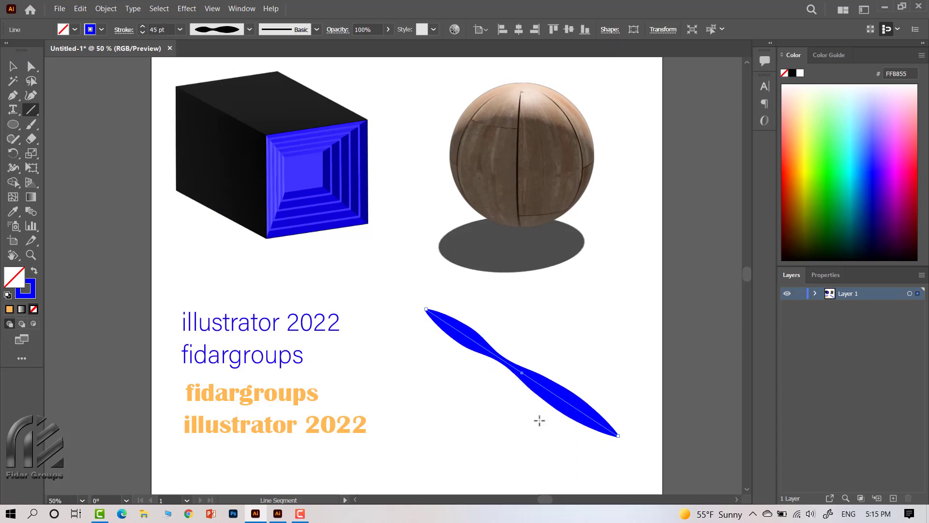
scroll(140, 29, up, 14)
key(v)
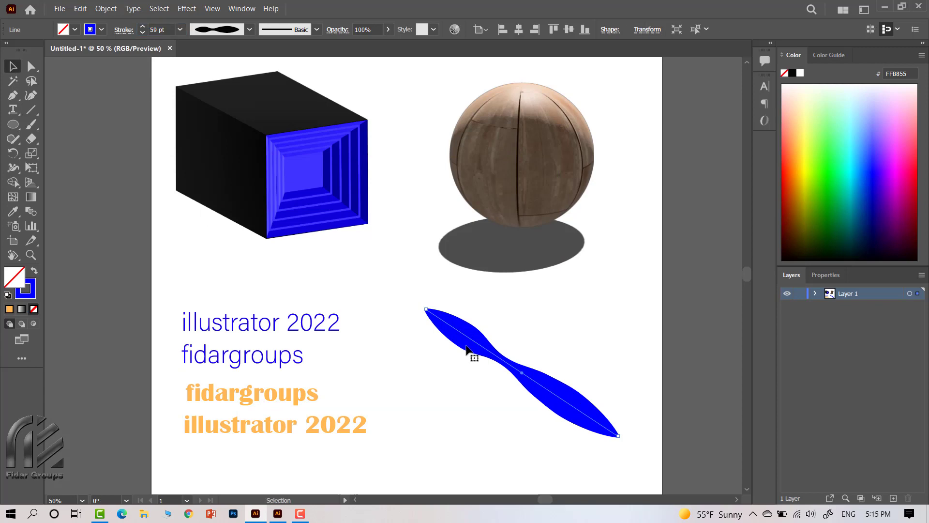
click(106, 8)
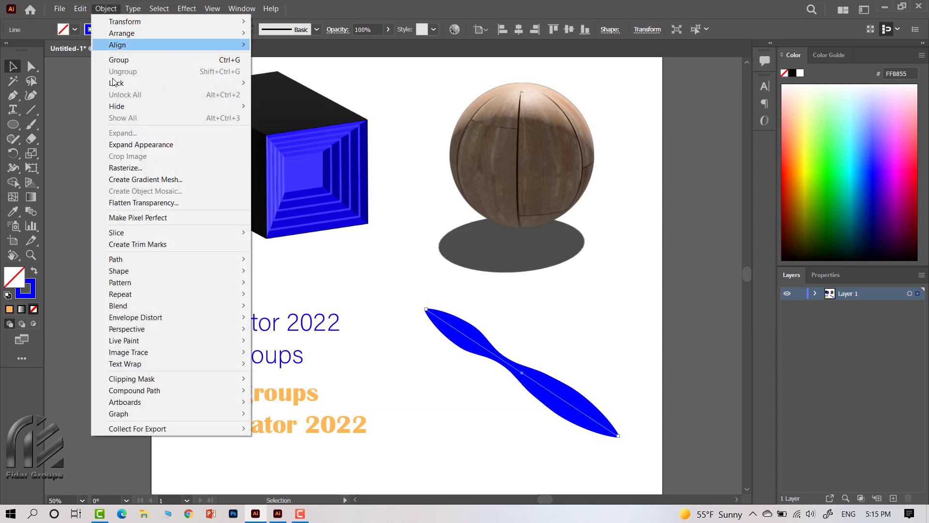
Expand the 59 pt tapered stroke's appearance into a filled path and switch to Direct Selection.
click(122, 144)
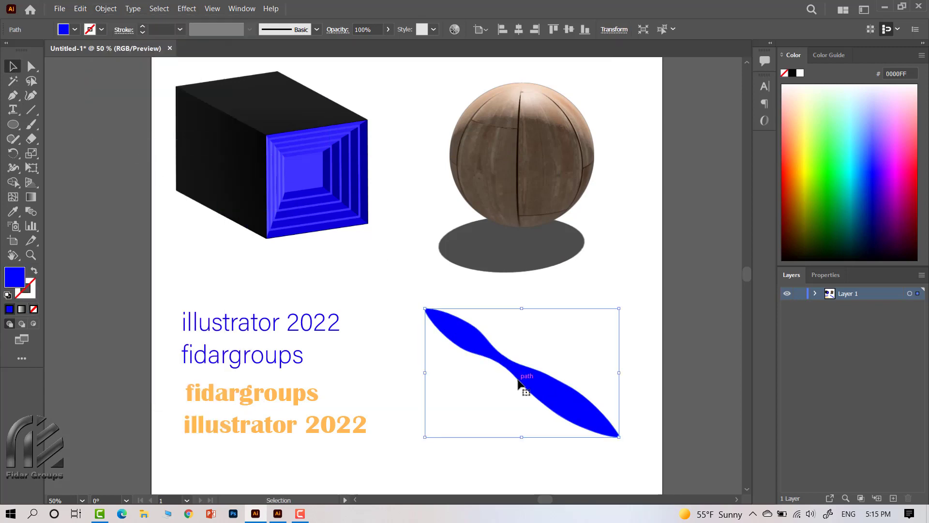
click(31, 66)
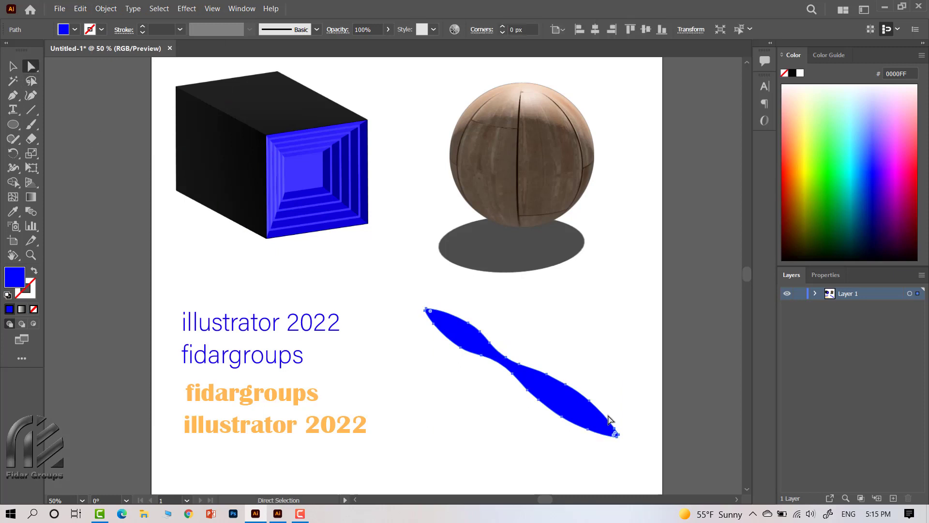
scroll(610, 417, up, 1)
scroll(609, 402, up, 1)
scroll(609, 376, down, 1)
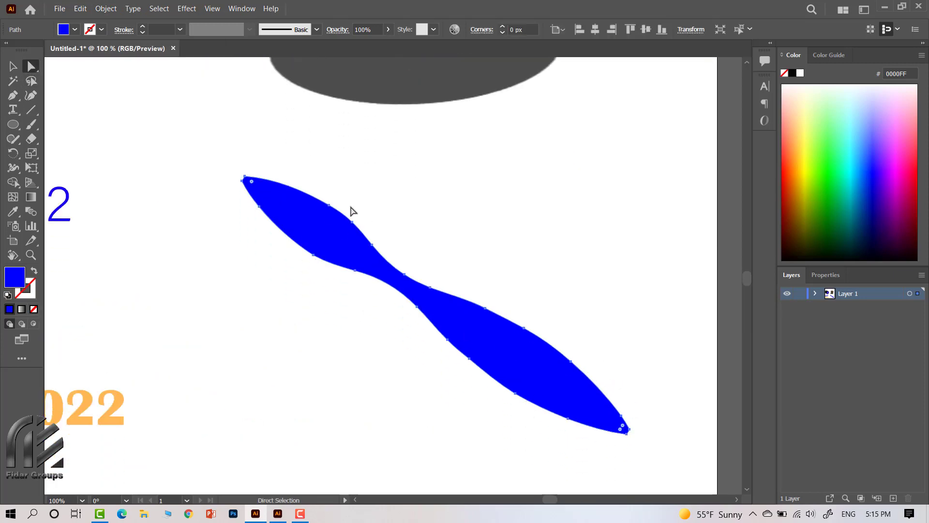
scroll(511, 431, down, 1)
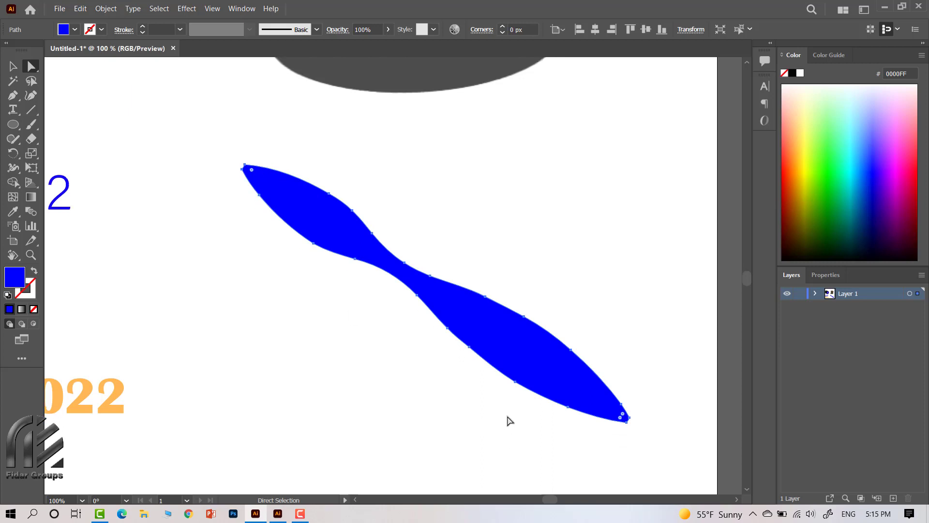
Drag upper and lower anchor points of the blue path into a fuller, smoother wave.
click(279, 515)
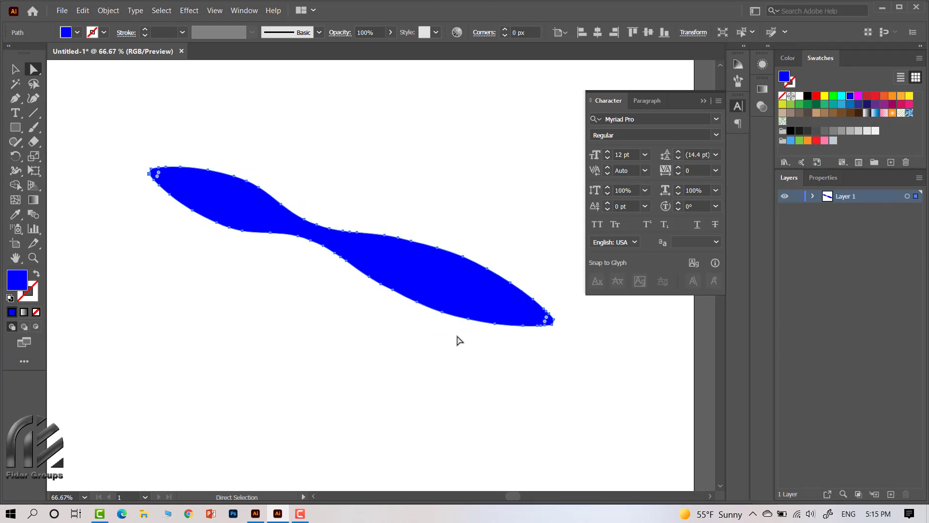
click(257, 516)
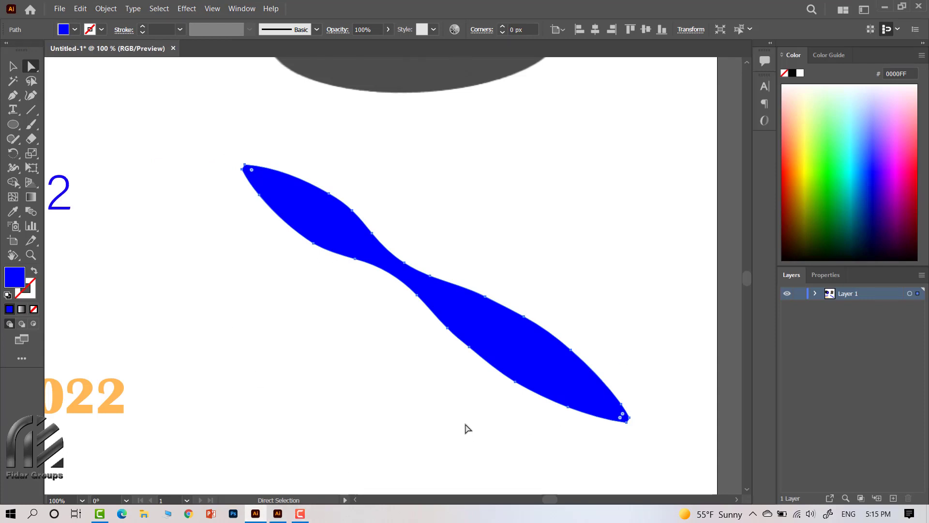
drag(330, 194, 325, 193)
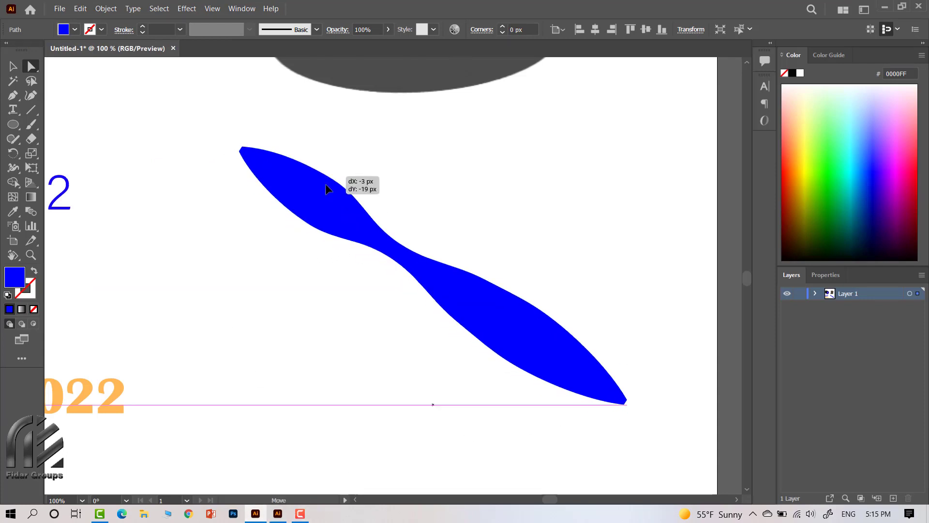
drag(466, 353, 469, 355)
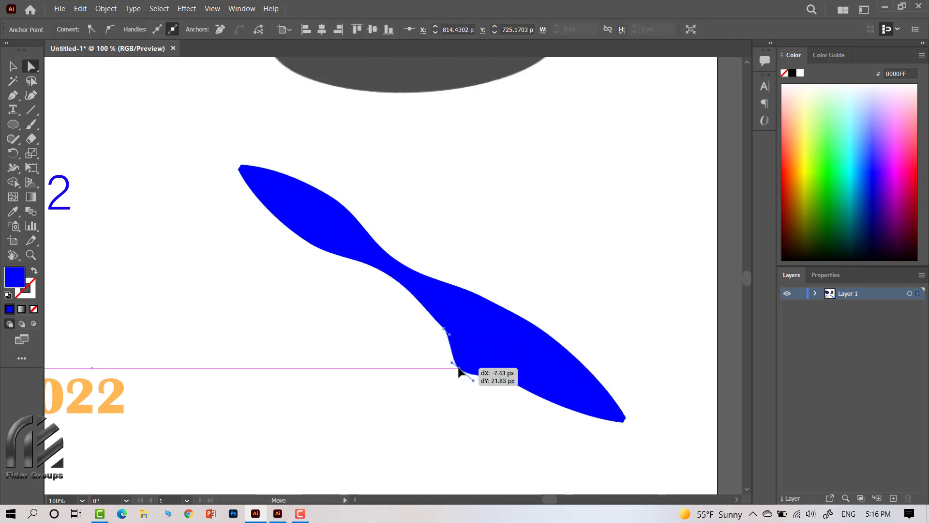
mouse_move(528, 311)
mouse_down()
mouse_move(534, 303)
mouse_move(527, 322)
mouse_up()
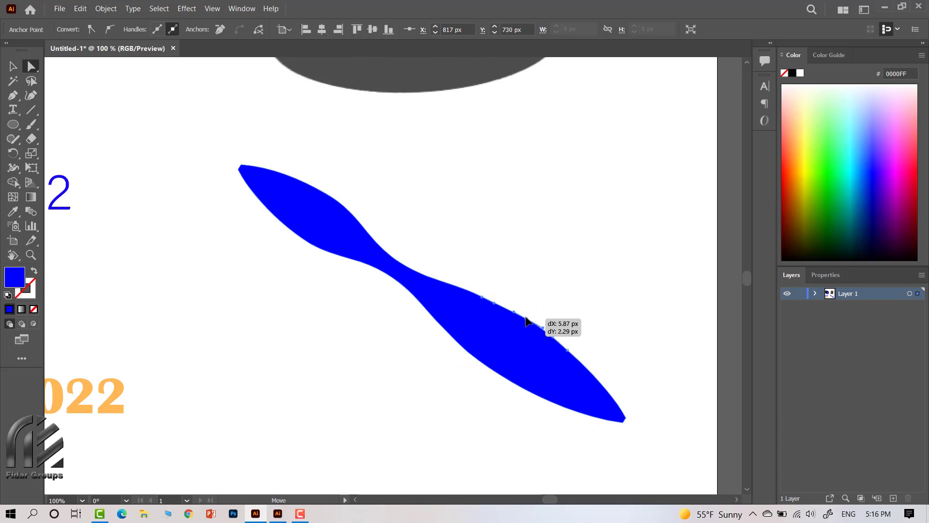
Zoom back to show the whole artboard and deselect the blue shape.
key(ctrl+minus)
key(ctrl+minus)
key(ctrl+minus)
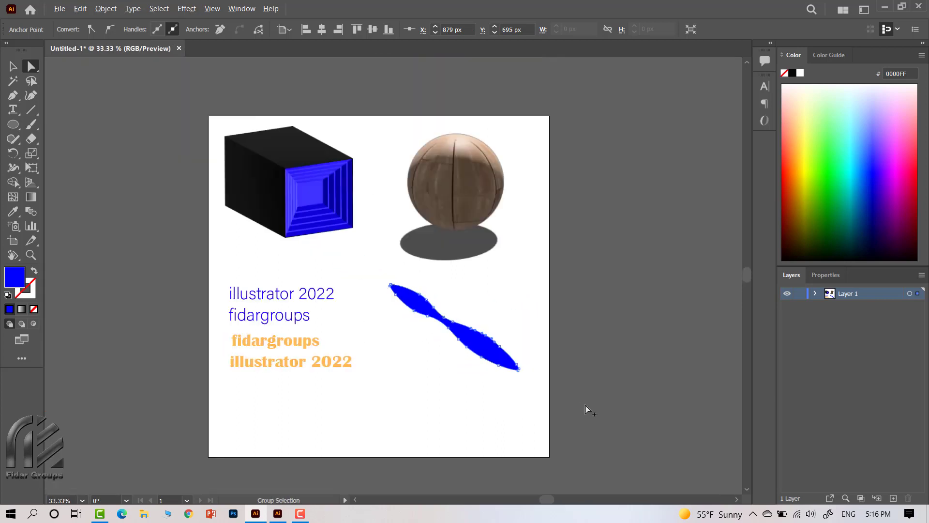
key(ctrl+plus)
click(286, 257)
key(v)
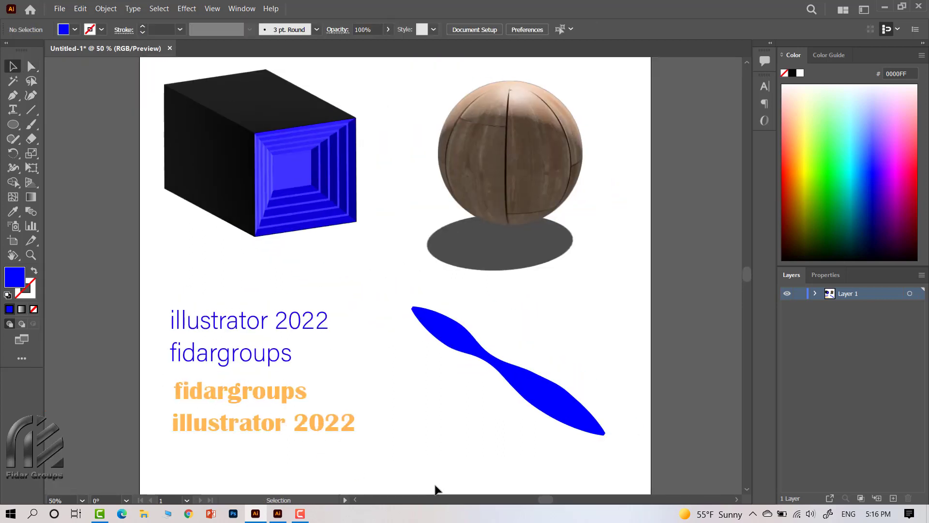